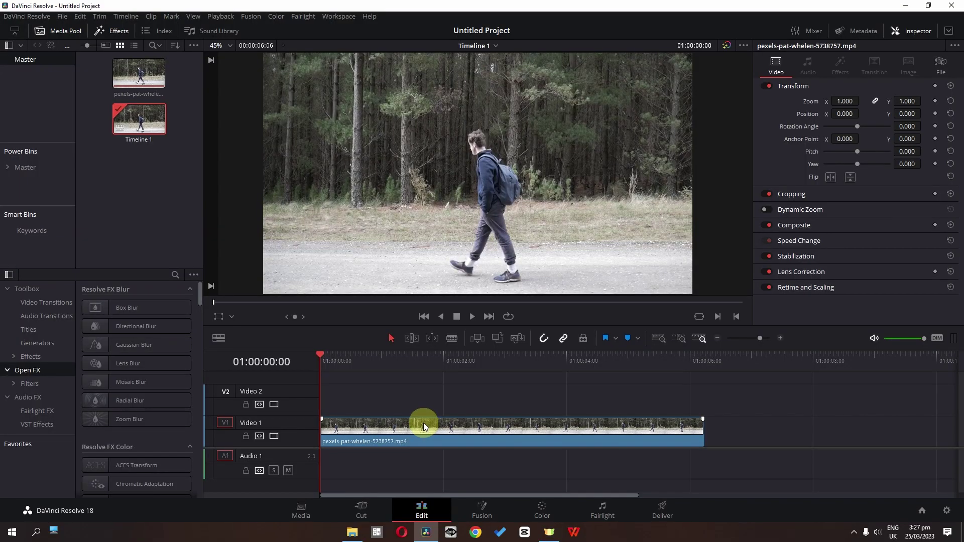
Alt-drag the pexels walking-man clip from Video 1 up onto Video 2 as a copy.
key(alt)
drag(422, 430, 421, 406)
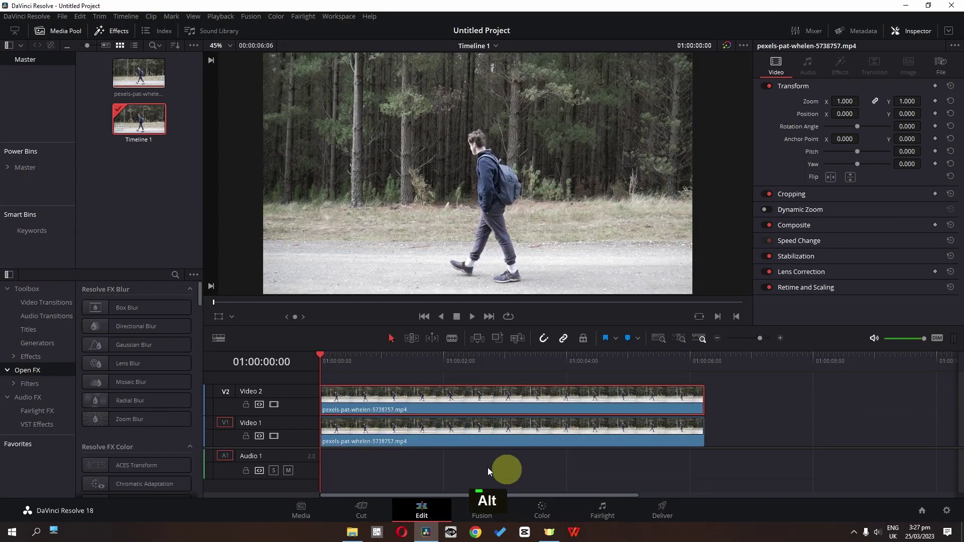
Freeze the Video 2 copy at about 01:00:02:15, trimmed from the timeline start to that frame.
drag(405, 354, 481, 360)
click(798, 241)
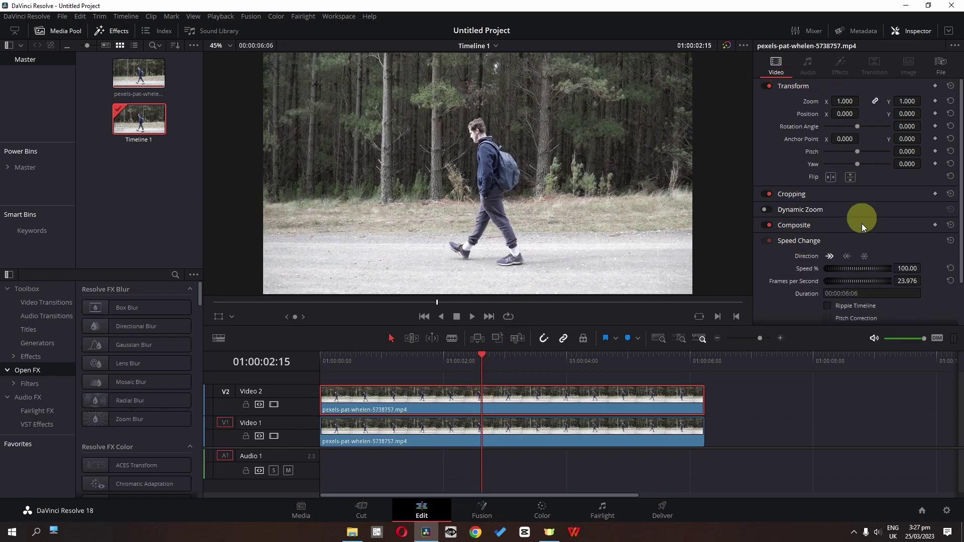
click(864, 257)
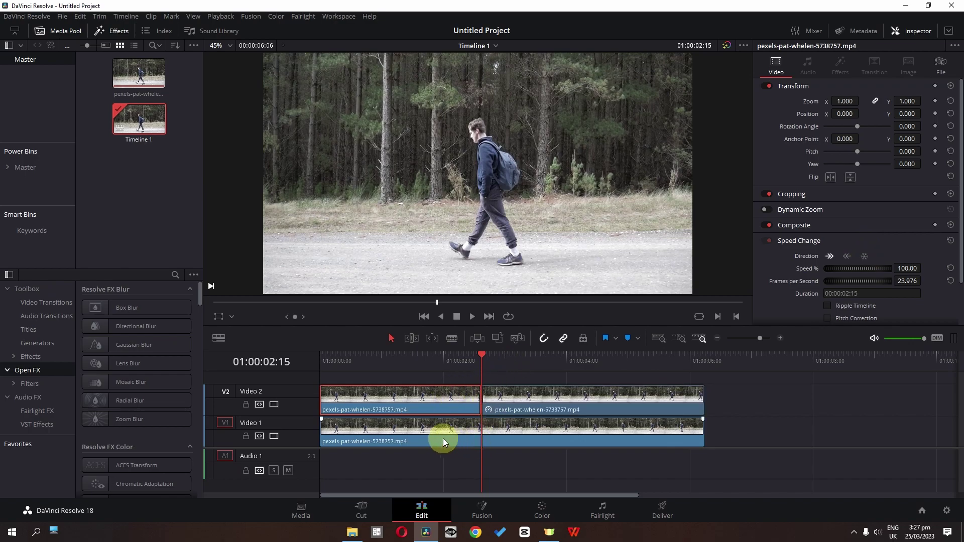
key(BackSpace)
drag(483, 396, 321, 397)
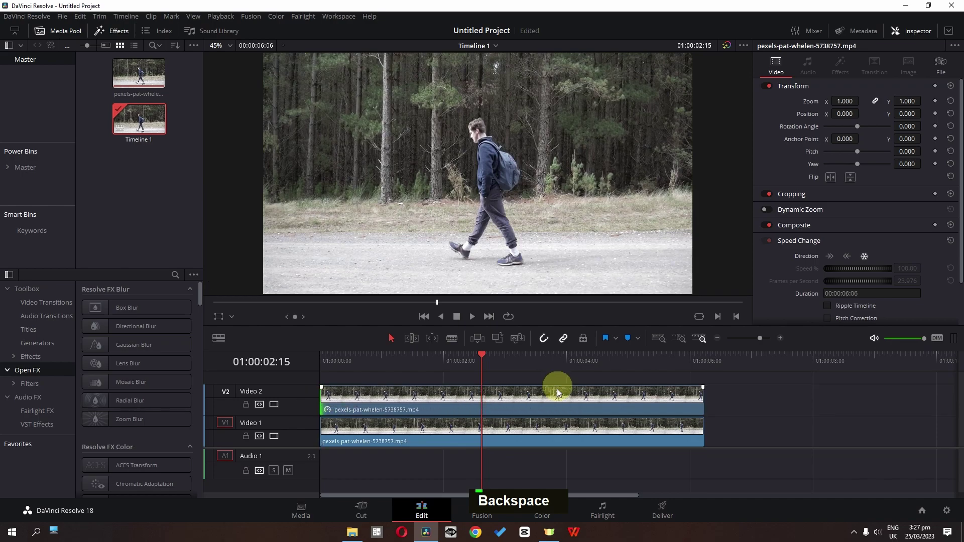
drag(704, 400, 481, 404)
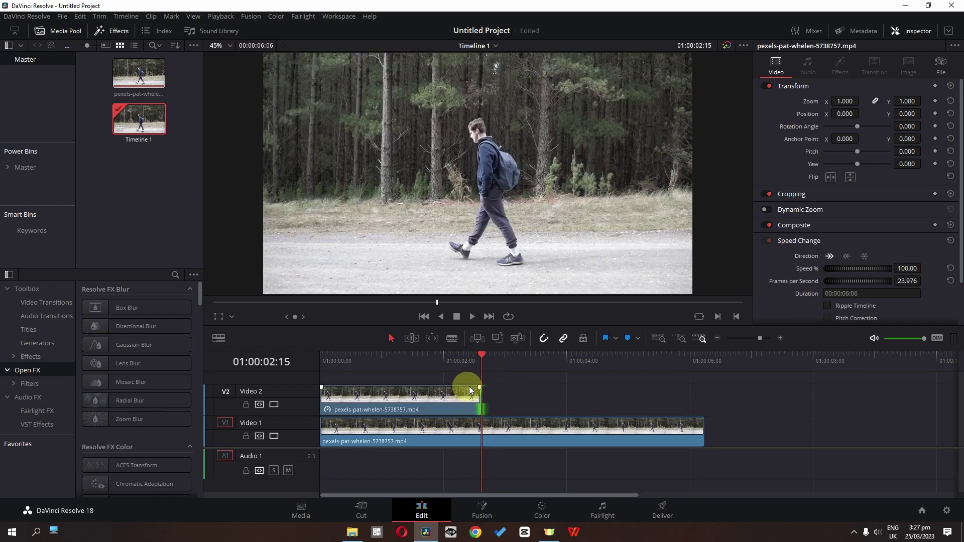
drag(470, 363, 609, 367)
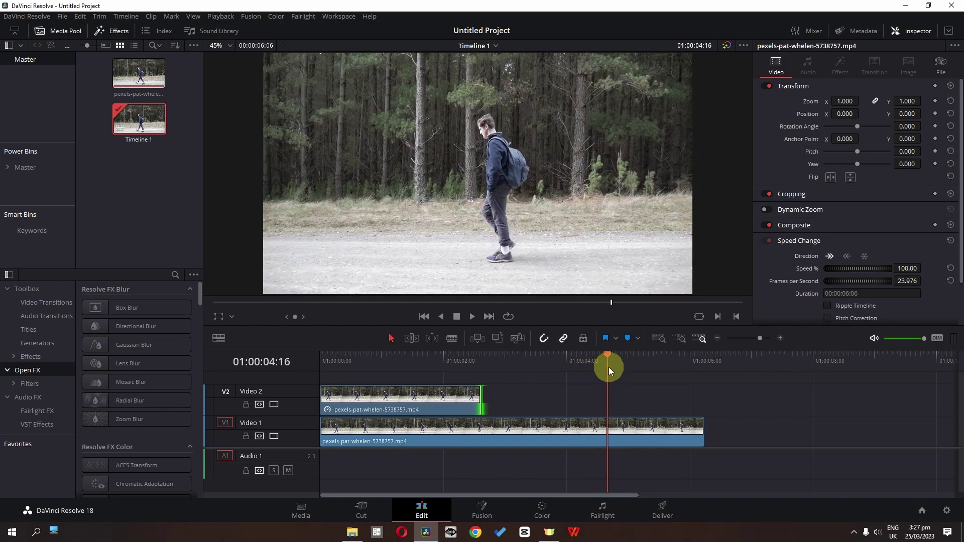
click(574, 432)
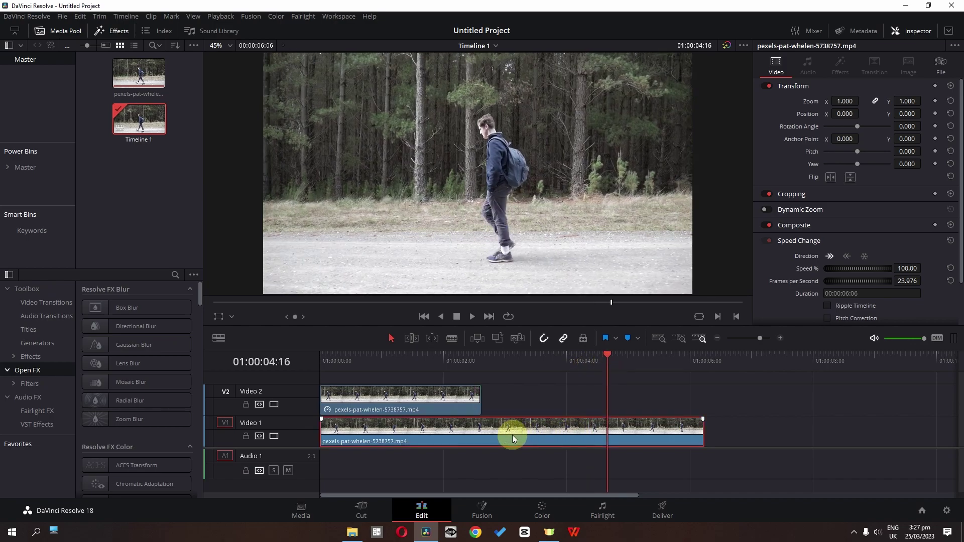
Copy the walking clip to Video 3 and freeze it at the playhead, deleting the part before.
alt+drag(512, 435, 512, 378)
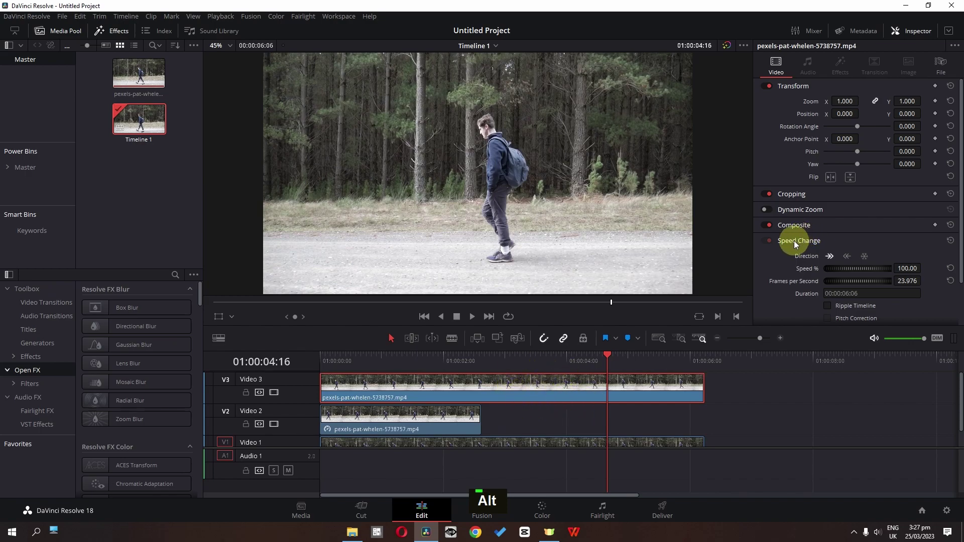
click(865, 256)
click(522, 389)
key(BackSpace)
Trim the Video 3 freeze frame to run from the start to 01:00:04:16, and disable Video 3.
drag(611, 391, 321, 390)
click(630, 382)
drag(699, 392, 322, 359)
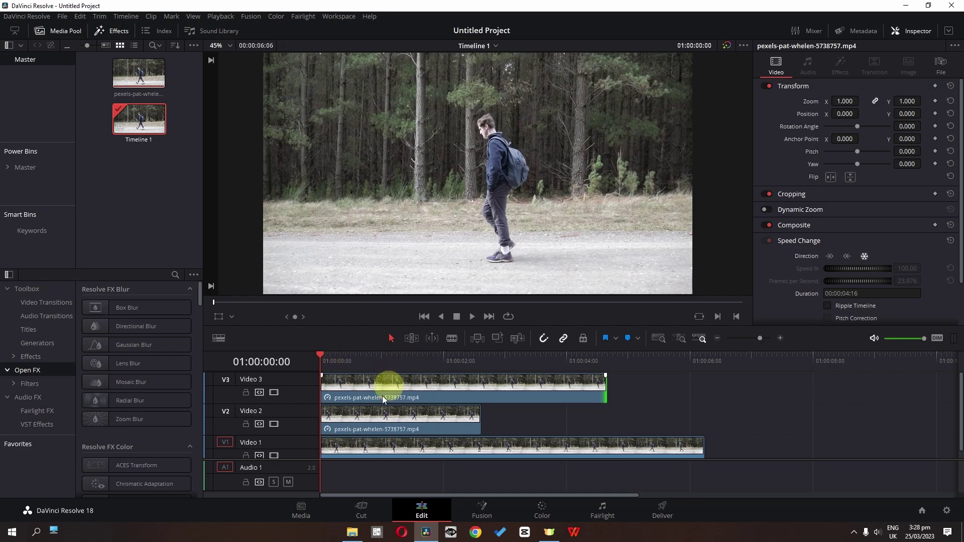
click(275, 393)
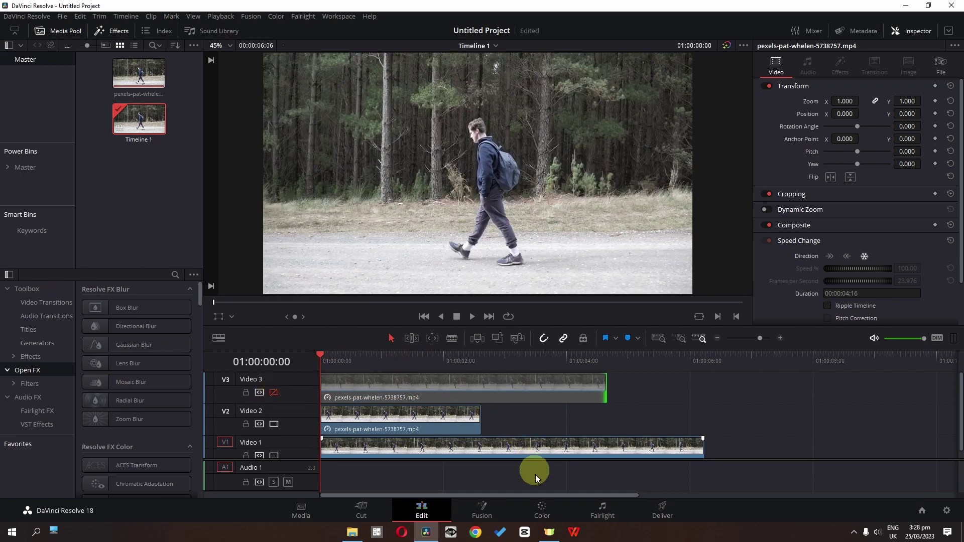
click(535, 506)
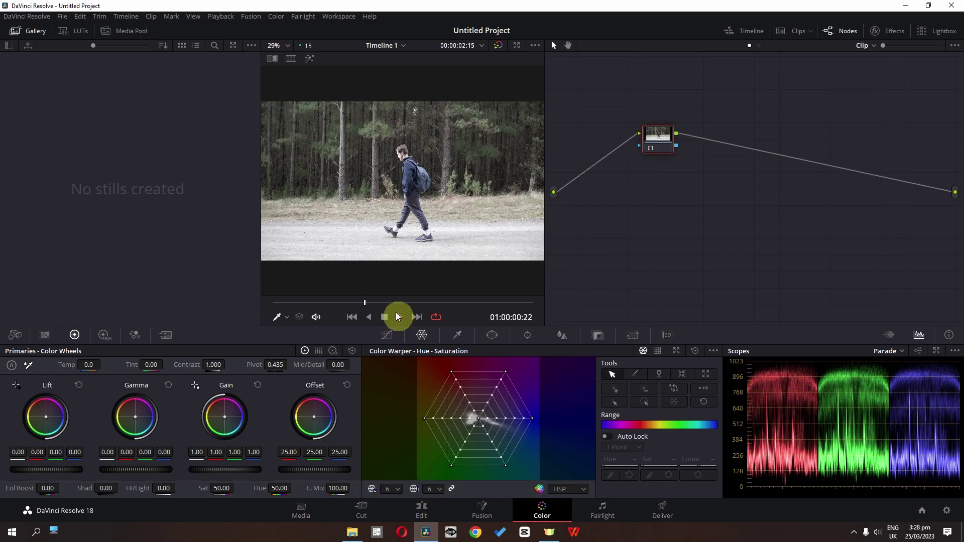
Stop playback and grab still 2.1.1 from the viewer on the Color page.
key(space)
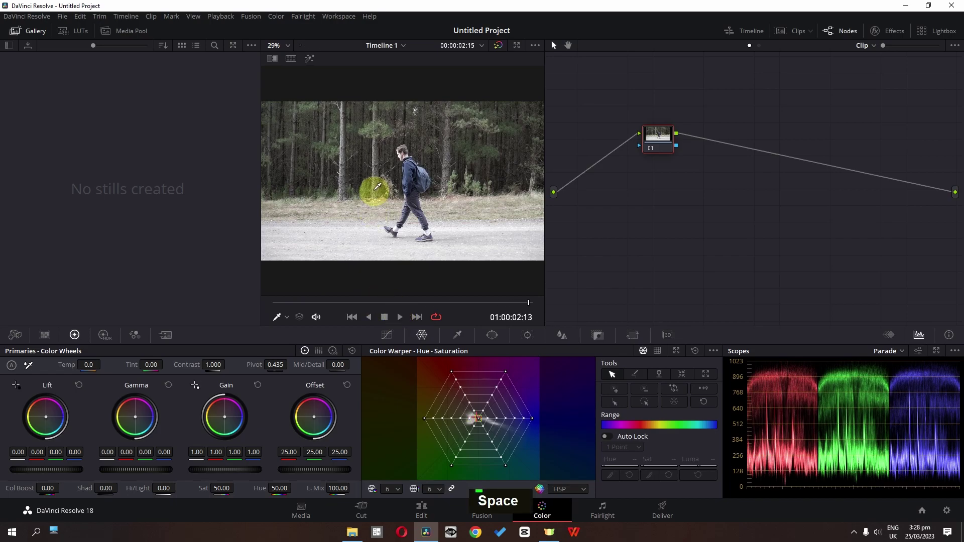
right_click(376, 190)
click(401, 198)
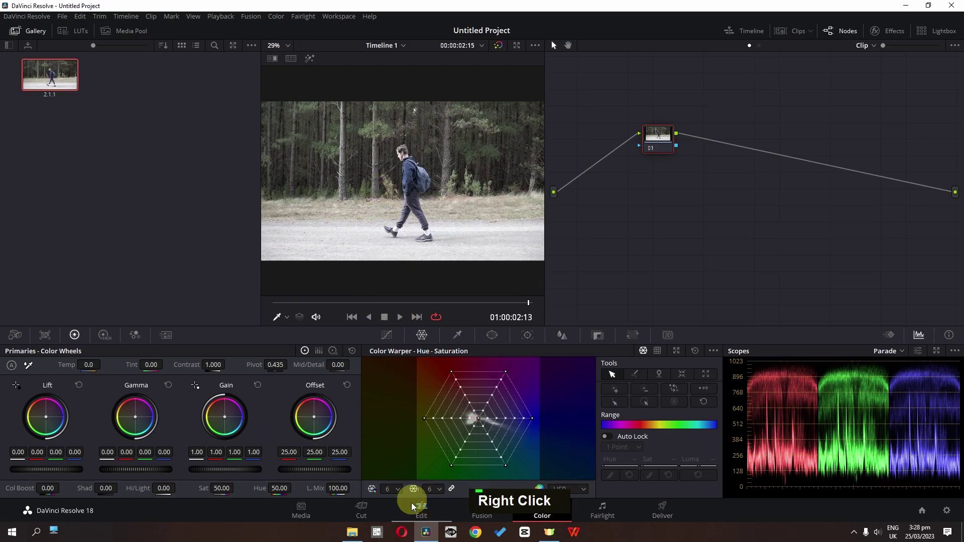
Re-enable Video 3 on the Edit page and grab the second freeze frame as still 3.1.1.
click(421, 509)
click(275, 391)
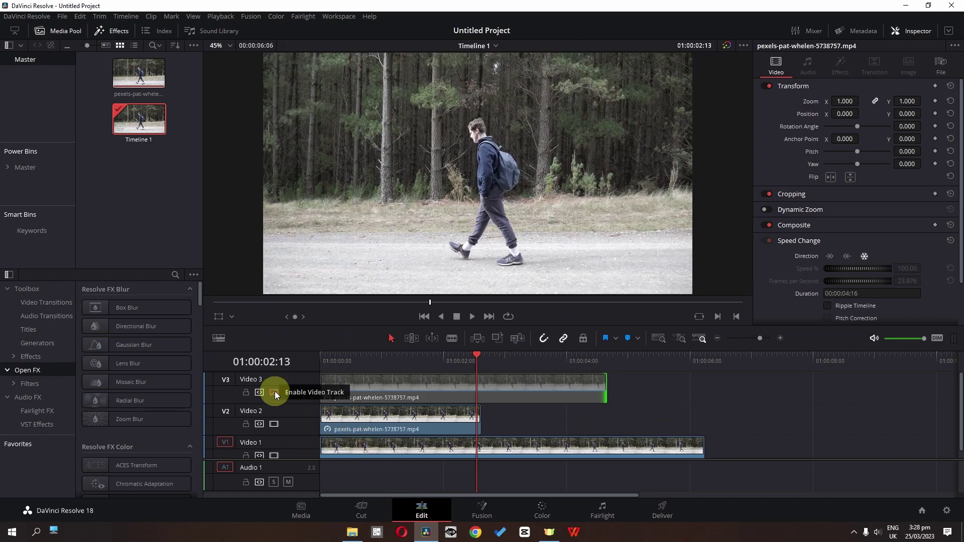
click(274, 392)
click(525, 515)
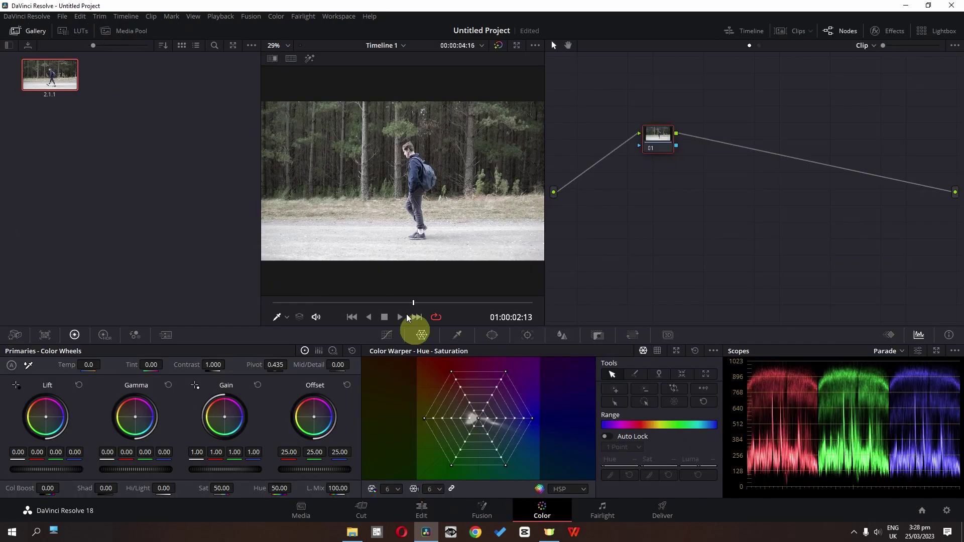
right_click(365, 187)
click(386, 194)
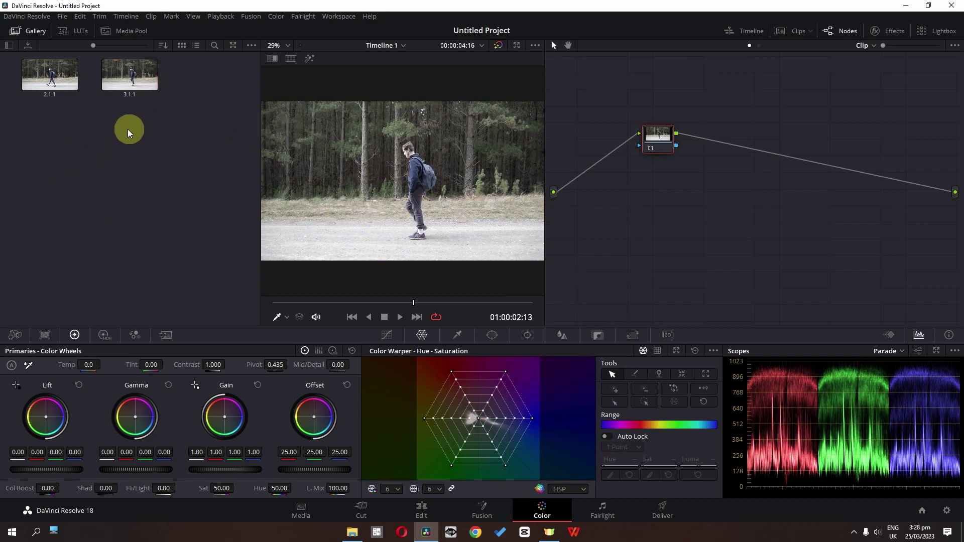
Export still 3.1.1 as a JPEG named Frame2.
right_click(125, 77)
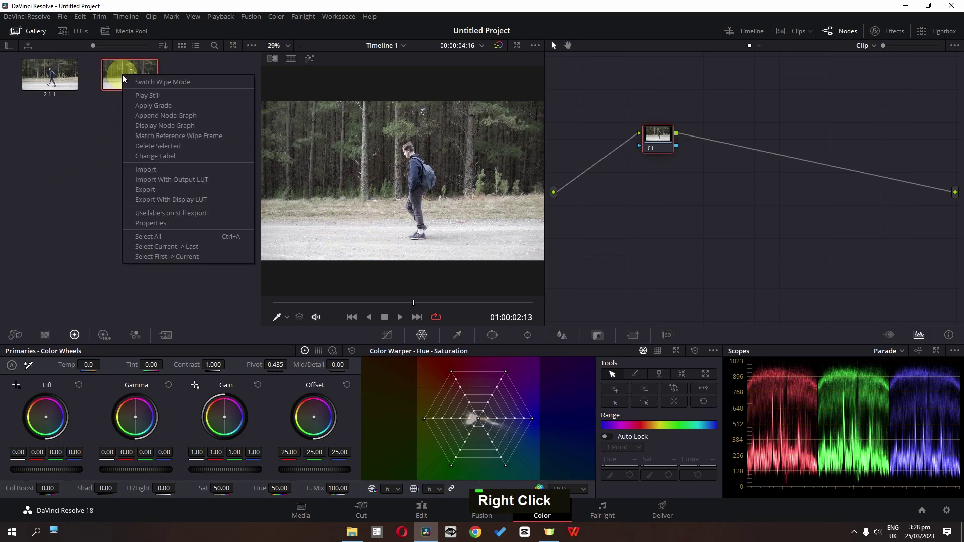
click(155, 190)
click(234, 435)
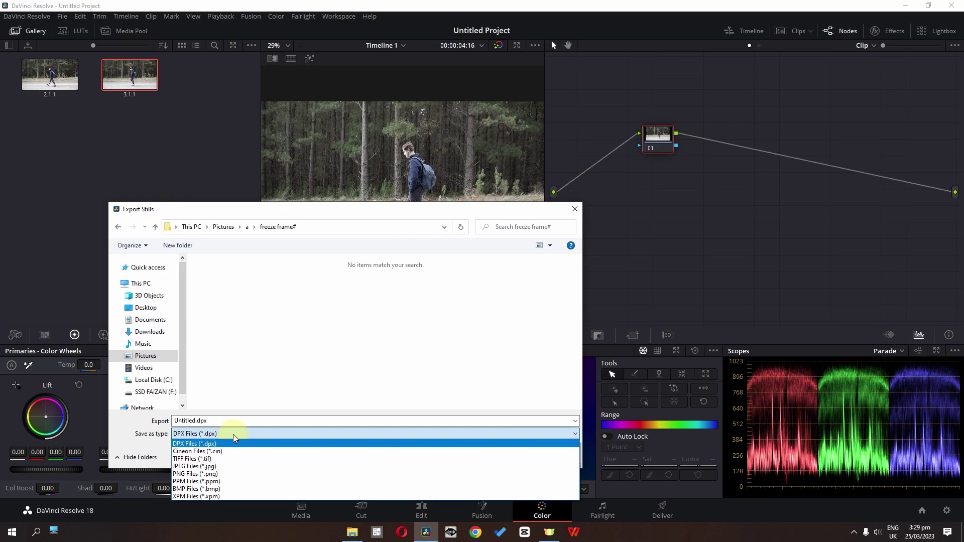
click(227, 466)
click(193, 420)
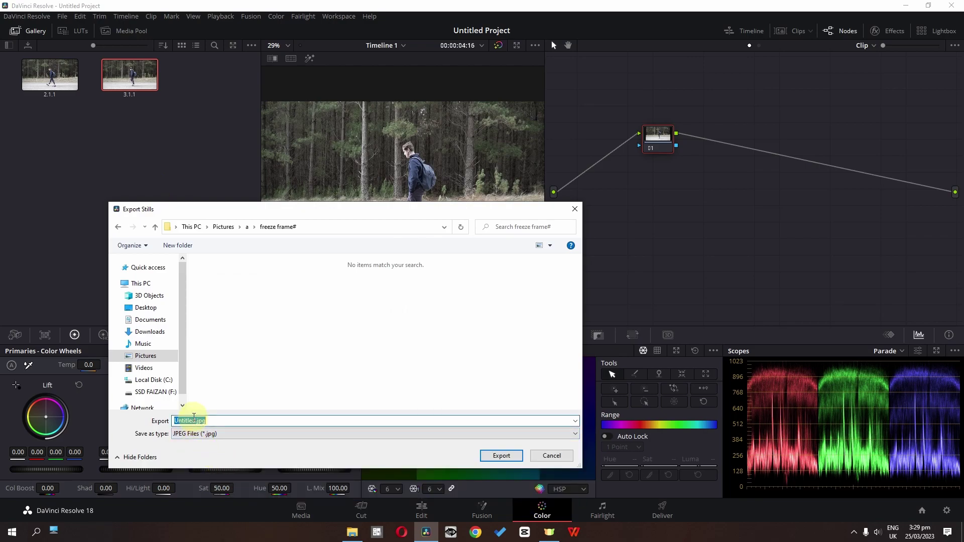
text(Frame2)
key(Return)
Start exporting still 2.1.1 and hide the Video 3 and Video 2 tracks.
right_click(49, 75)
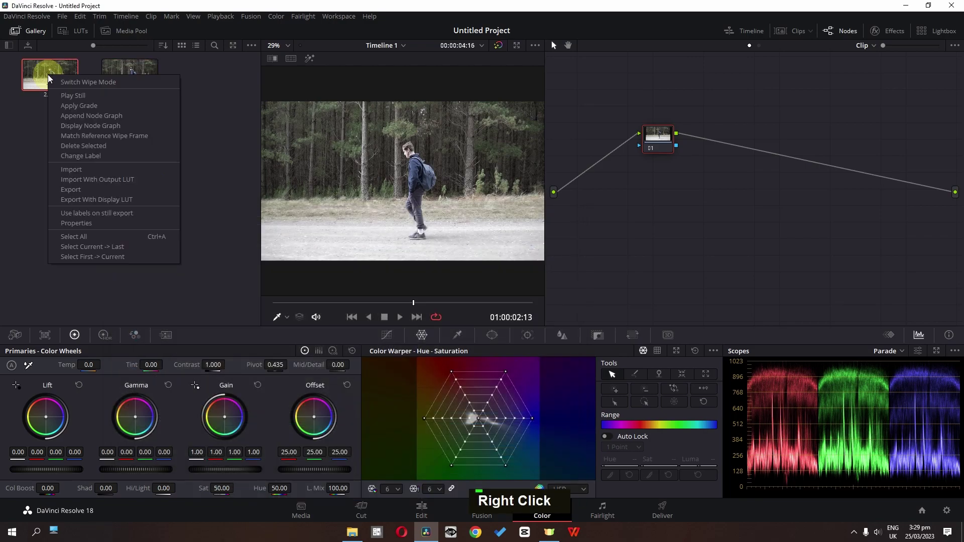
click(75, 171)
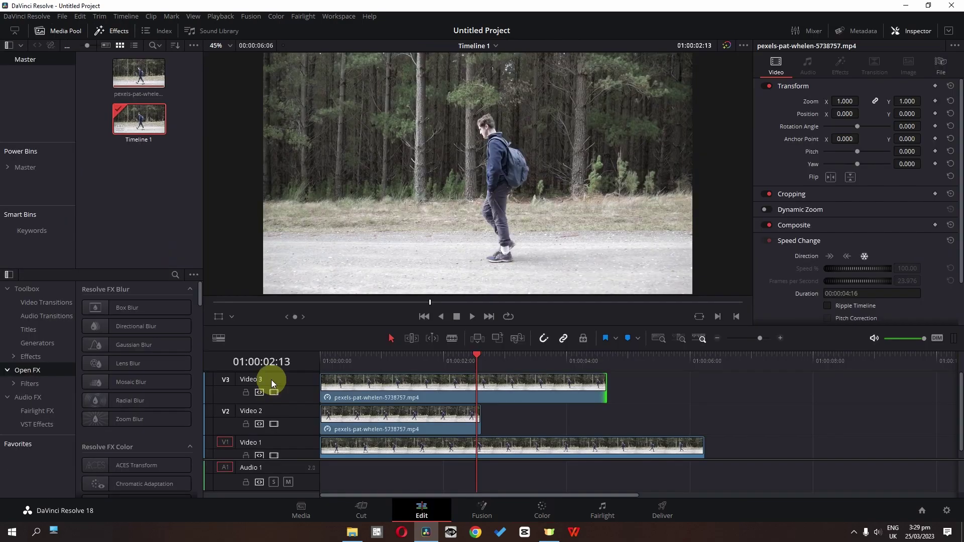
click(273, 393)
click(273, 424)
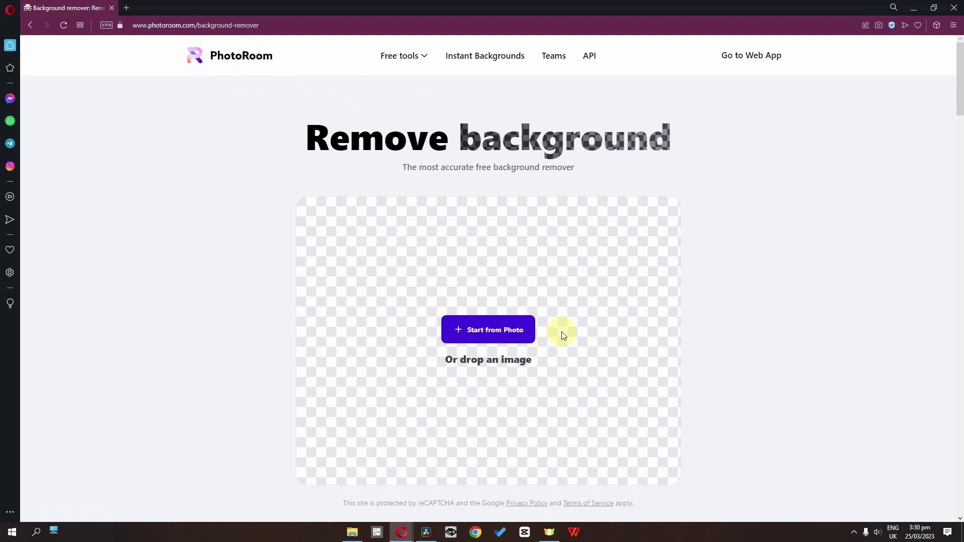
Download the walker cutout from PhotoRoom, dismiss the confirmation, and reload the page.
click(534, 508)
click(721, 115)
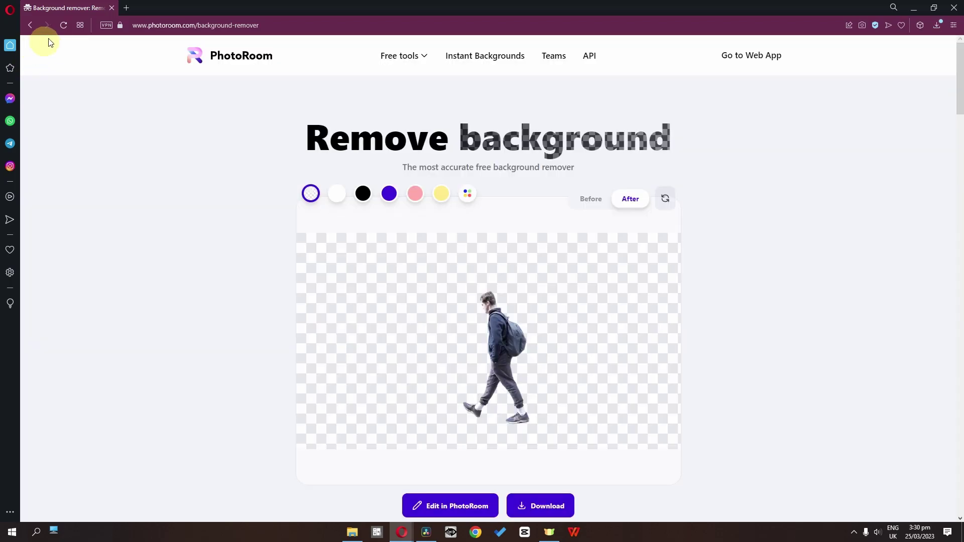
click(64, 25)
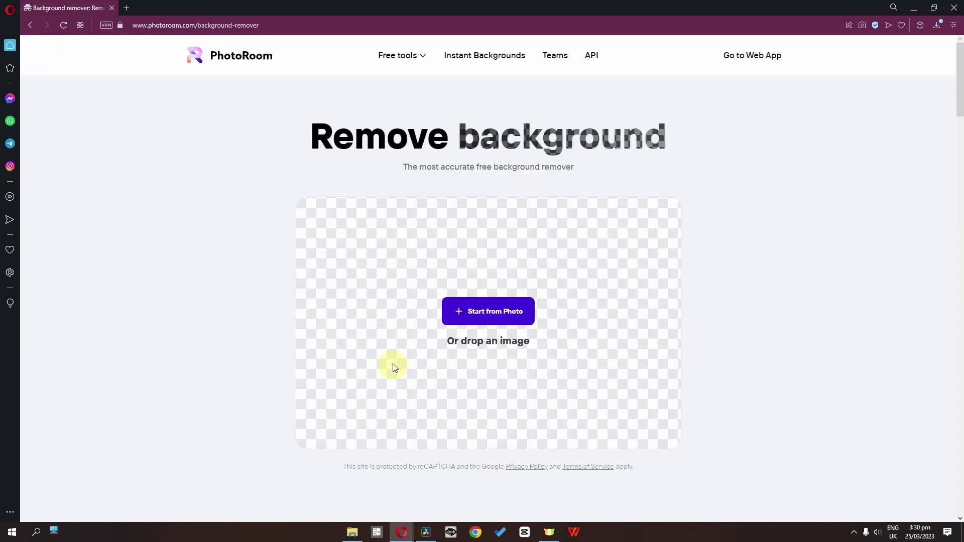
Import the downloaded PhotoRoom cutouts into the Media Pool.
key(alt+Tab)
drag(463, 322, 133, 185)
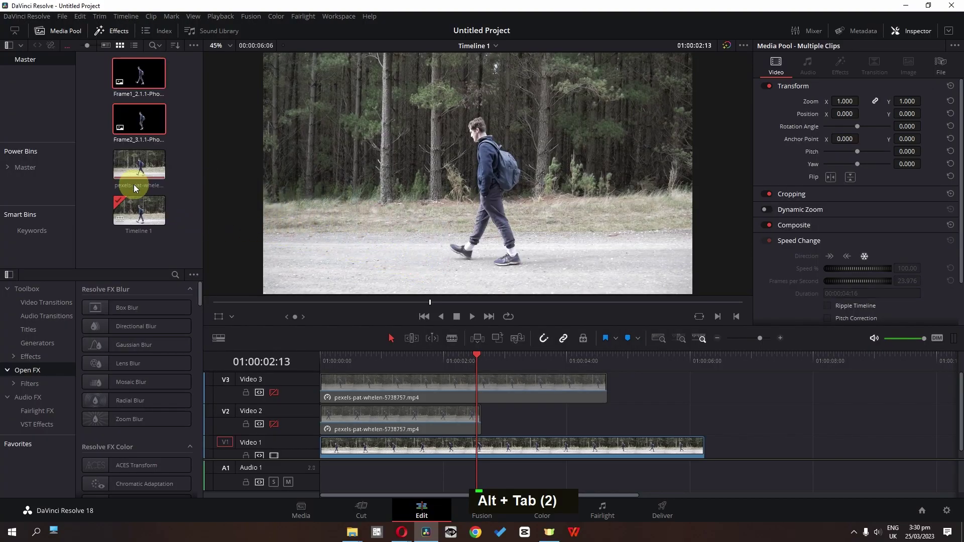
scroll(251, 377, down, 1)
Place the Frame1 cutout on Video 4 at the timeline start, trimmed to end with the Video 2 clip.
drag(113, 90, 637, 391)
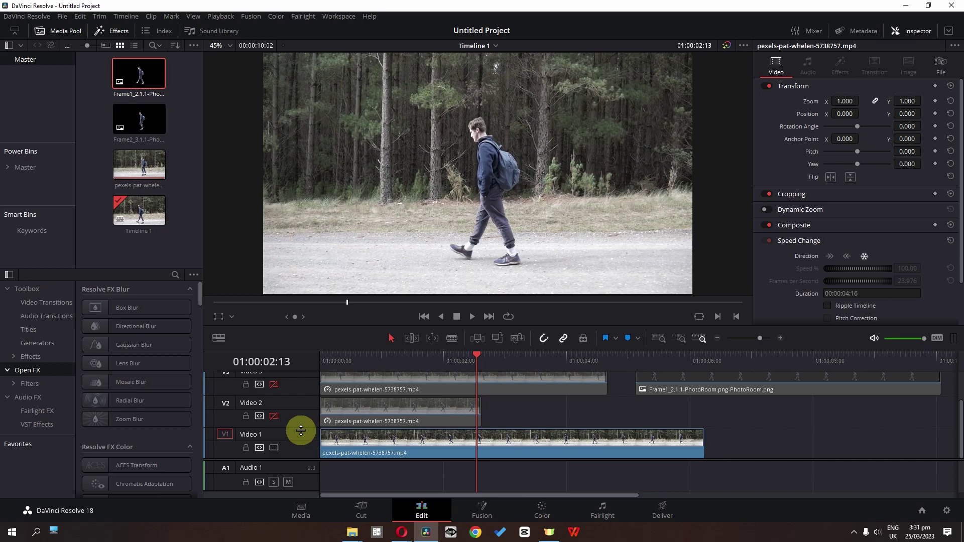
shift+scroll(301, 431, down, 3)
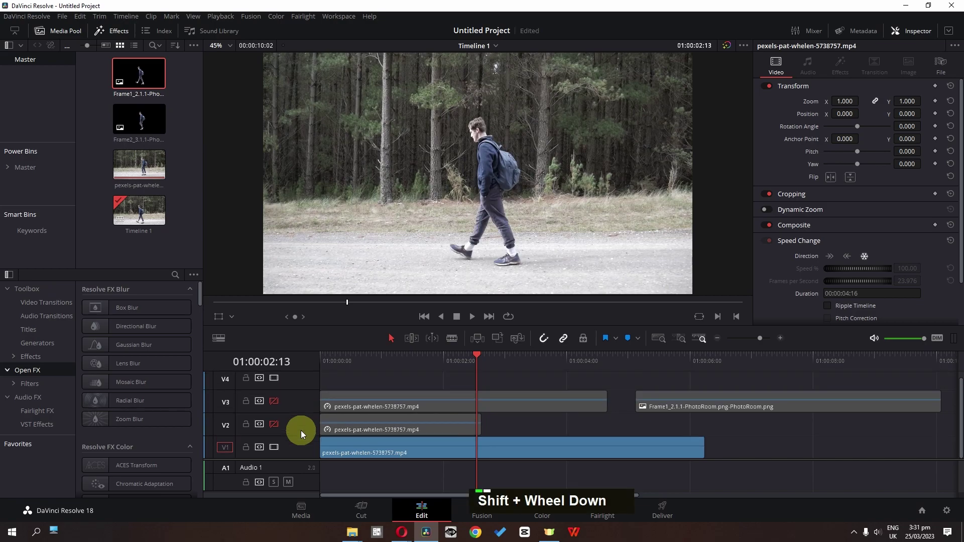
shift+scroll(300, 429, down, 1)
shift+scroll(300, 430, up, 2)
shift+scroll(301, 430, down, 1)
shift+scroll(300, 430, up, 2)
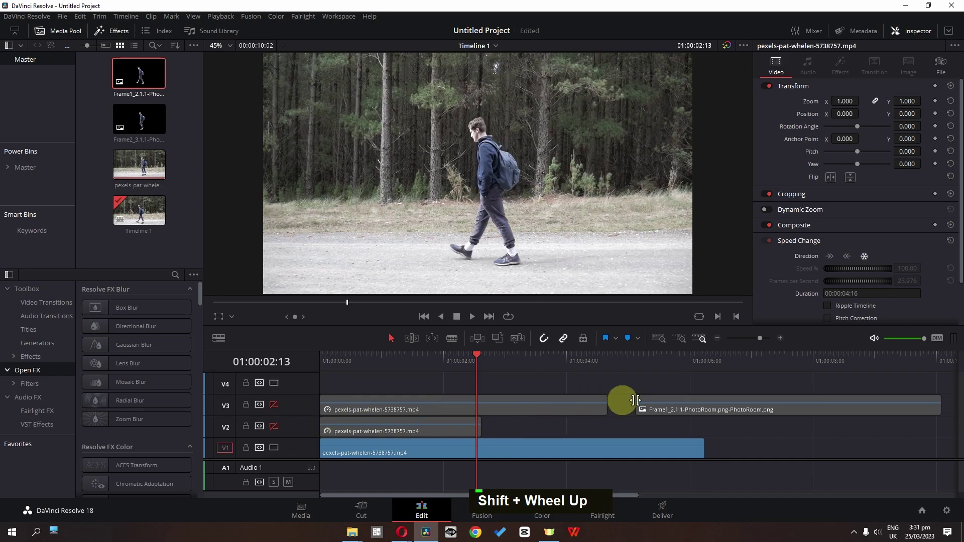
drag(779, 408, 449, 386)
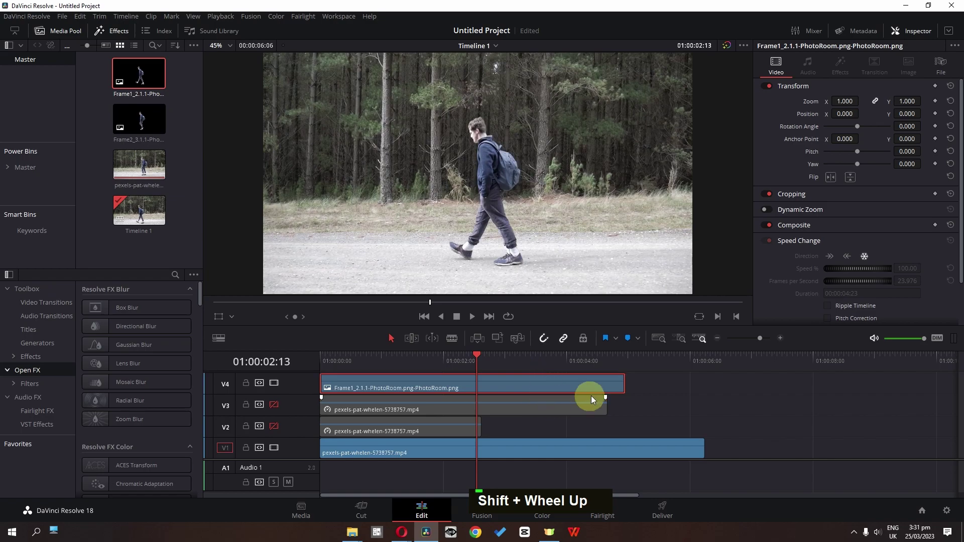
click(392, 372)
drag(624, 383, 482, 381)
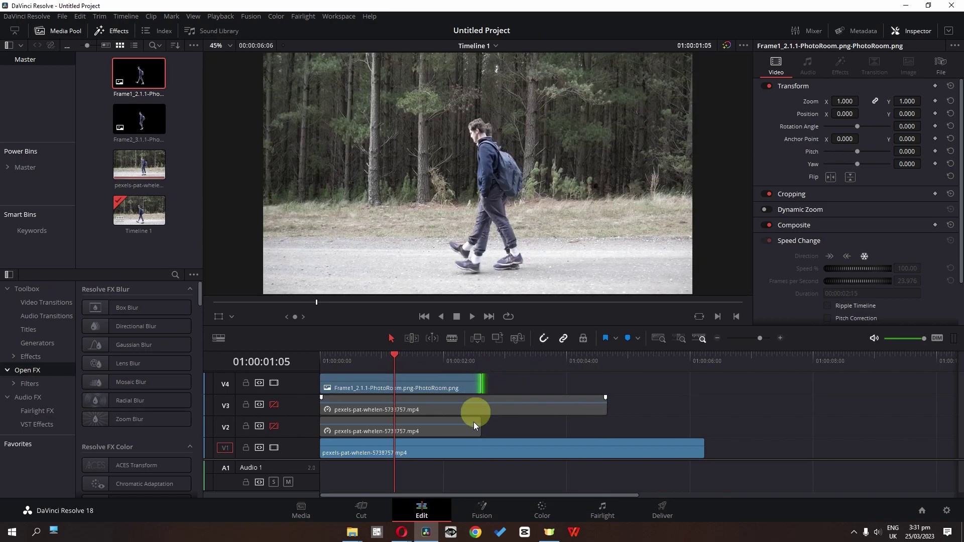
Delete the V2 duplicate track and put the Frame2 cutout on V4, trimming its end slightly.
right_click(291, 428)
click(337, 493)
drag(139, 119, 335, 384)
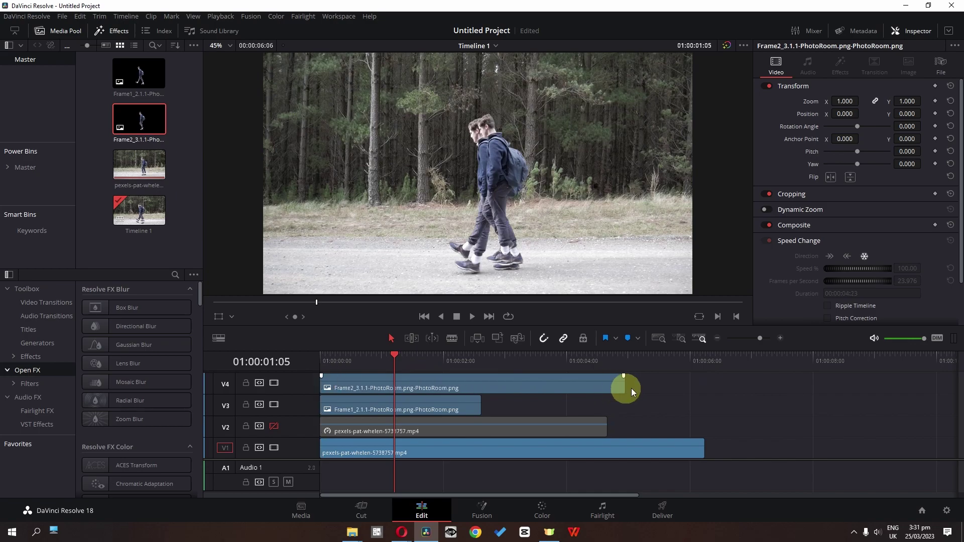
drag(626, 385, 607, 384)
Delete the remaining duplicate walking-clip track and preview playback from the start.
right_click(301, 427)
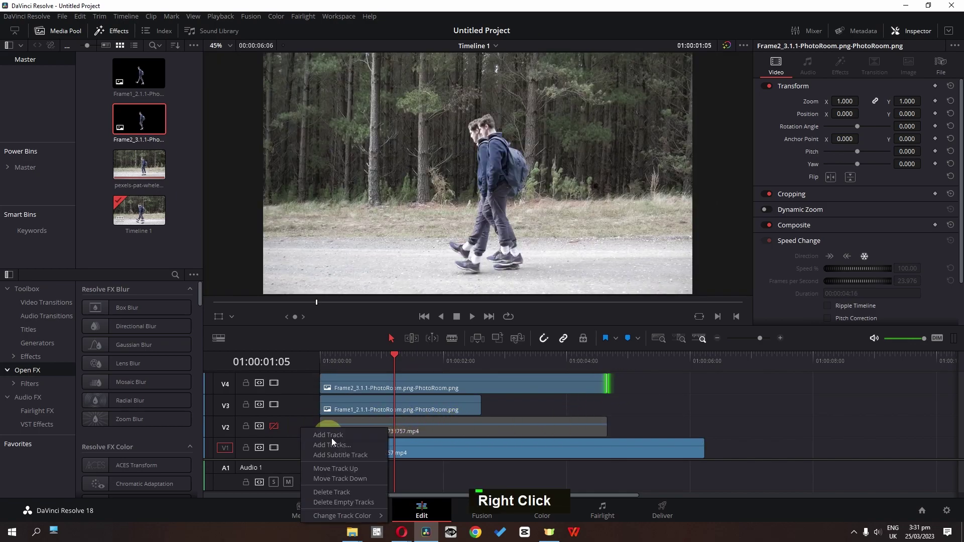
click(337, 493)
key(space)
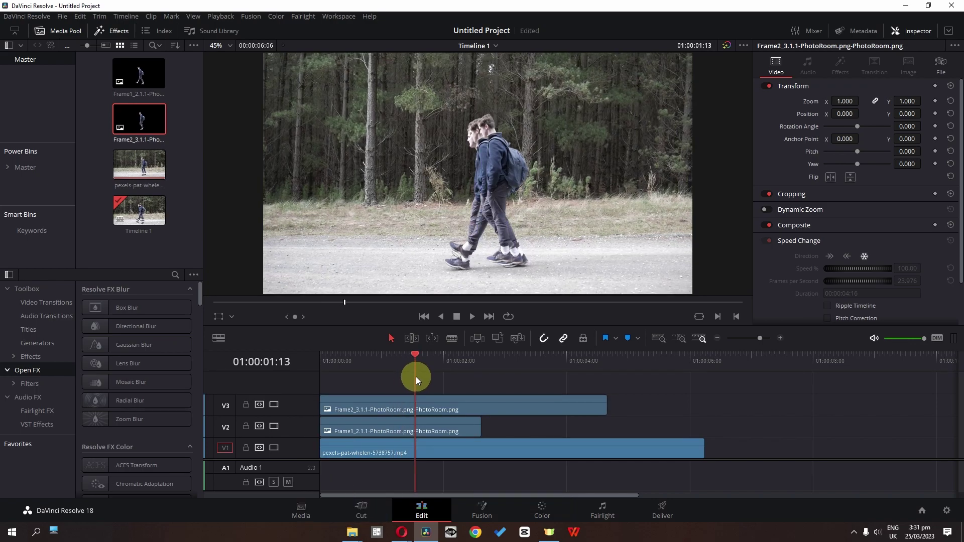
key(Home)
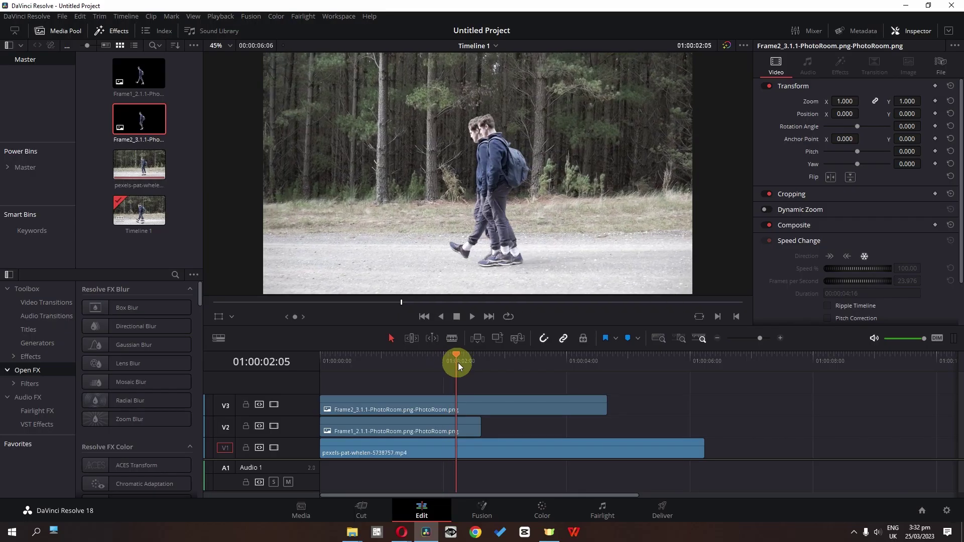
drag(458, 363, 321, 371)
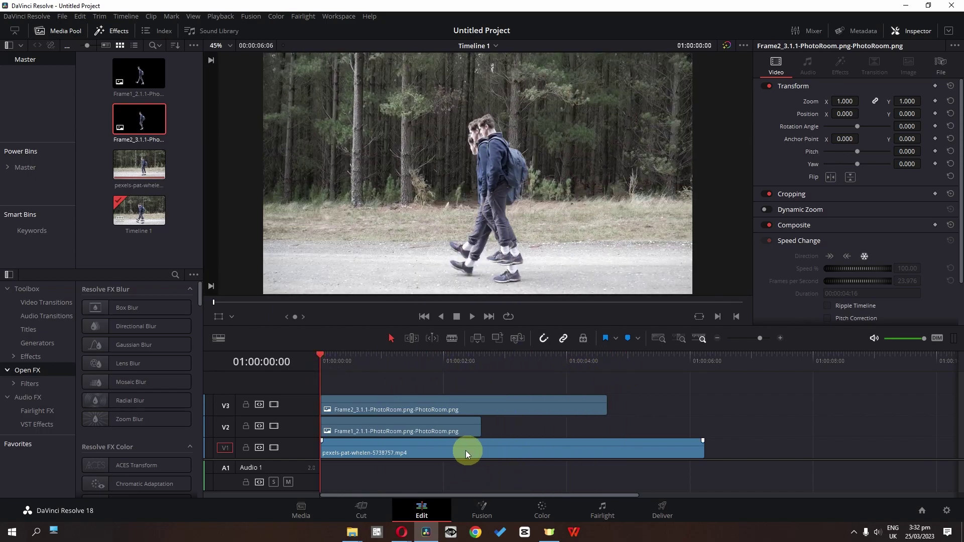
Turn the Frame1 and Frame2 cutouts into Compound Clip 1 and Compound Clip 2.
right_click(378, 432)
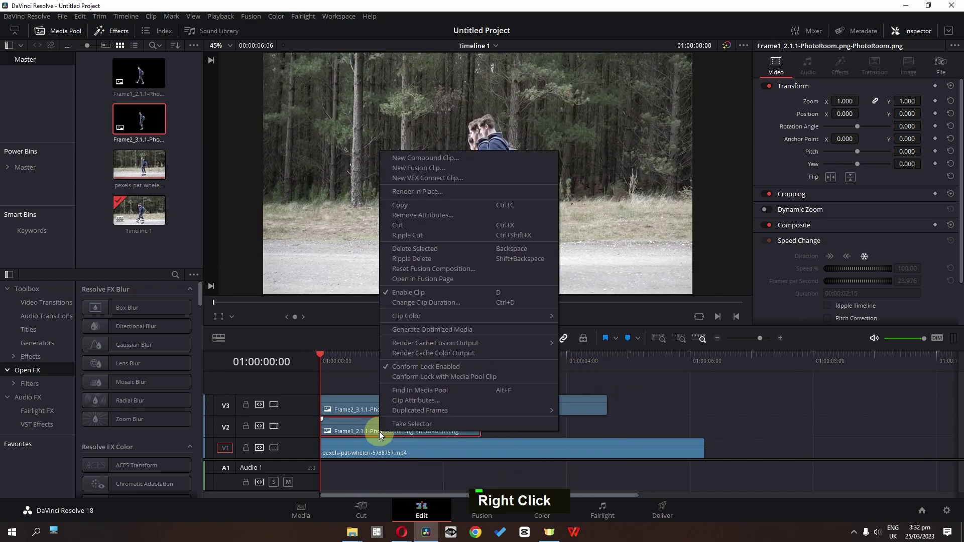
click(396, 158)
click(553, 295)
right_click(385, 405)
click(417, 131)
click(553, 294)
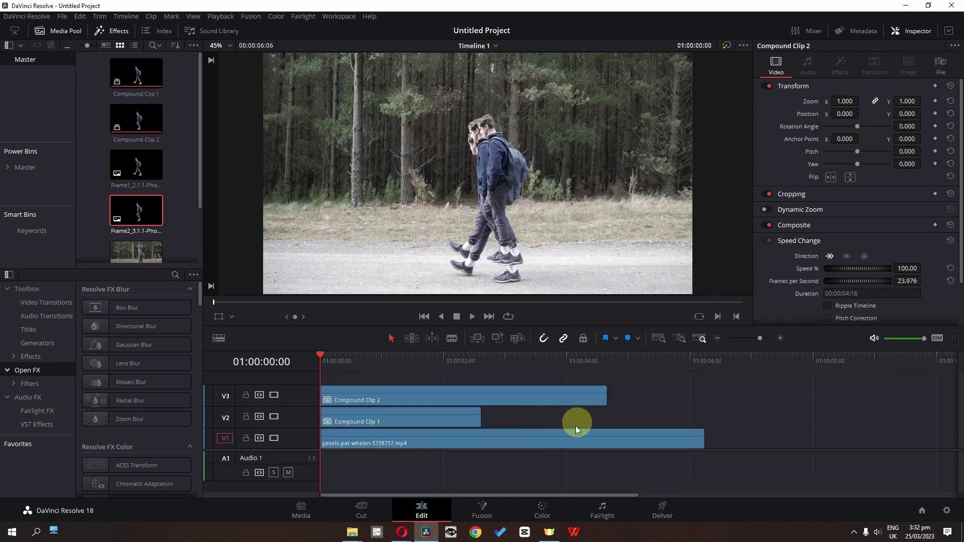
Delete both compound clips from the timeline and bring the walking clip into Fusion.
drag(670, 399, 372, 417)
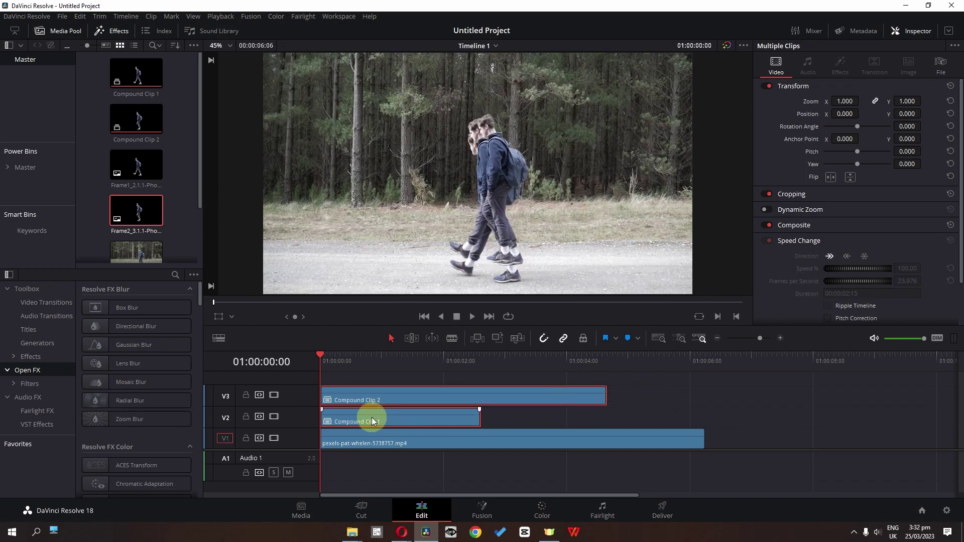
key(BackSpace)
click(475, 513)
Add a Tracker node via tool search, wire it between MediaIn1 and MediaOut1, and use one viewer.
middle_click(415, 454)
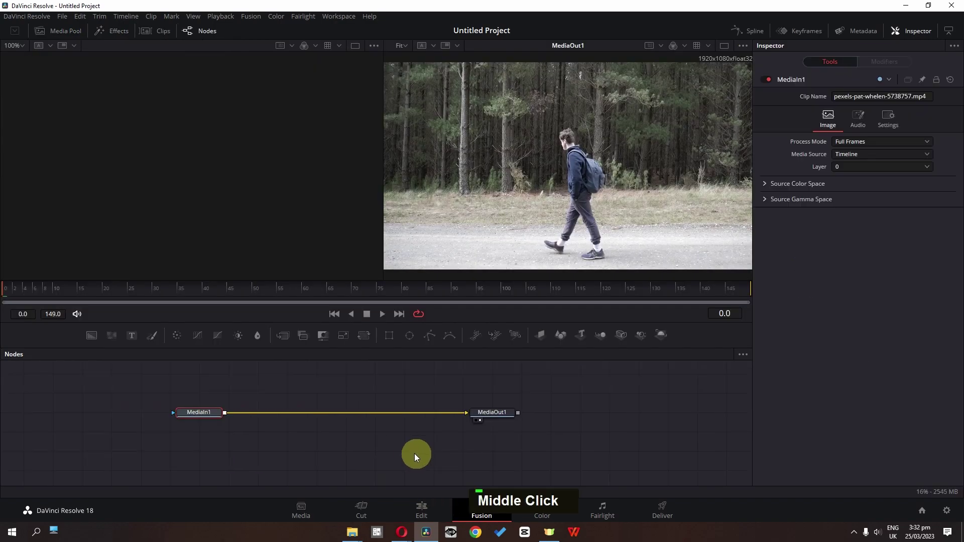
key(shift+space)
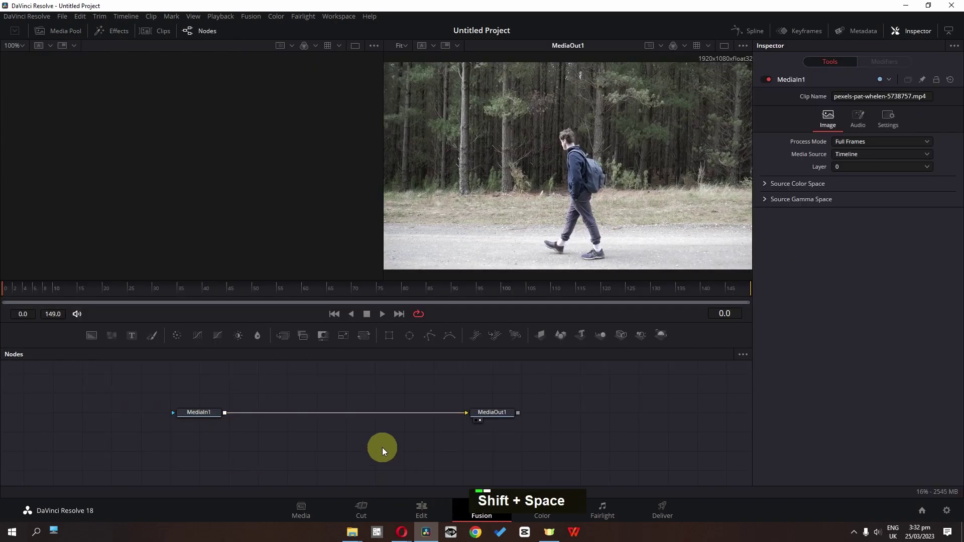
text(tracker)
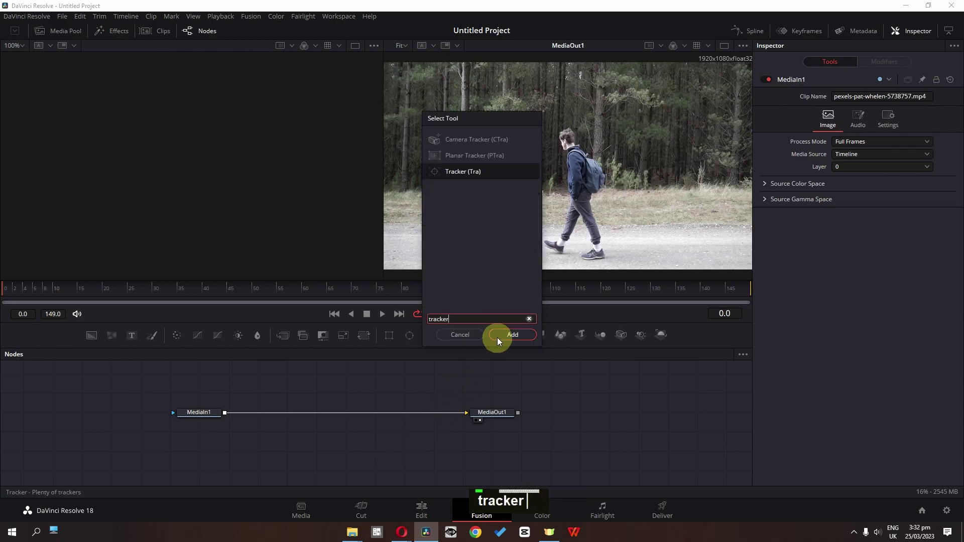
click(497, 338)
drag(381, 447, 345, 411)
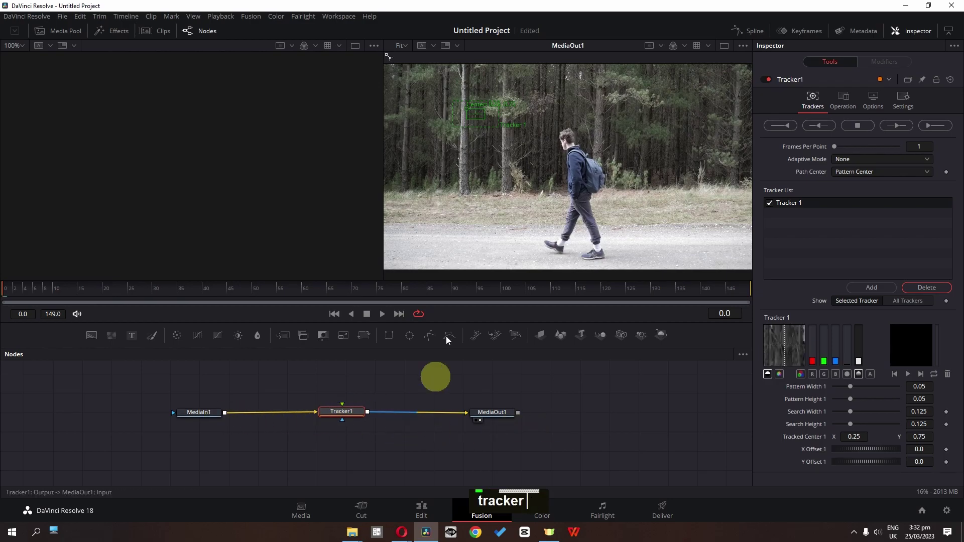
click(723, 46)
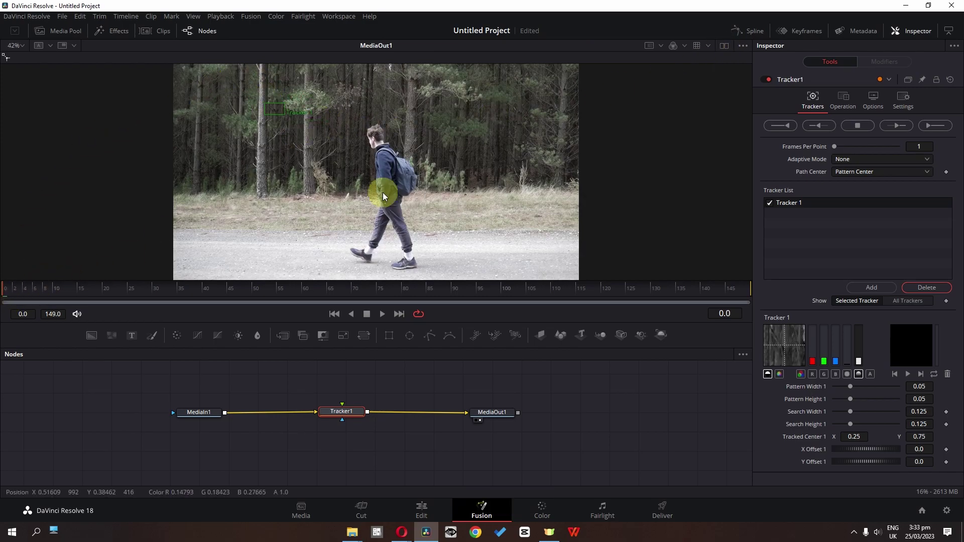
Place Tracker1 on a central background tree trunk and shrink its search area around the pattern.
key(ctrl)
key(ctrl)
scroll(303, 159, down, 2)
scroll(303, 158, up, 1)
scroll(303, 159, down, 2)
scroll(303, 159, up, 2)
scroll(303, 159, down, 2)
scroll(303, 158, down, 3)
middle_click(323, 123)
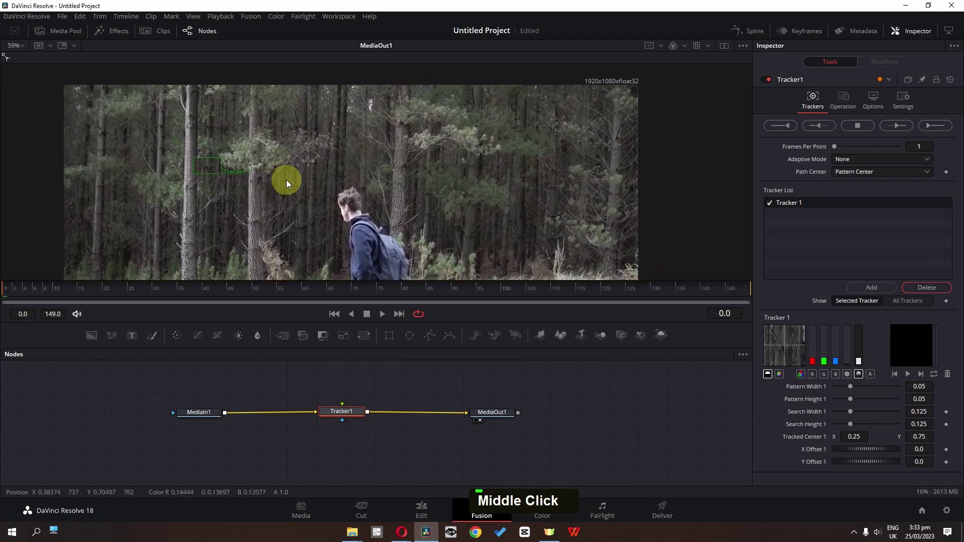
middle_click(316, 178)
drag(171, 170, 362, 183)
ctrl+scroll(378, 198, up, 2)
drag(428, 215, 408, 194)
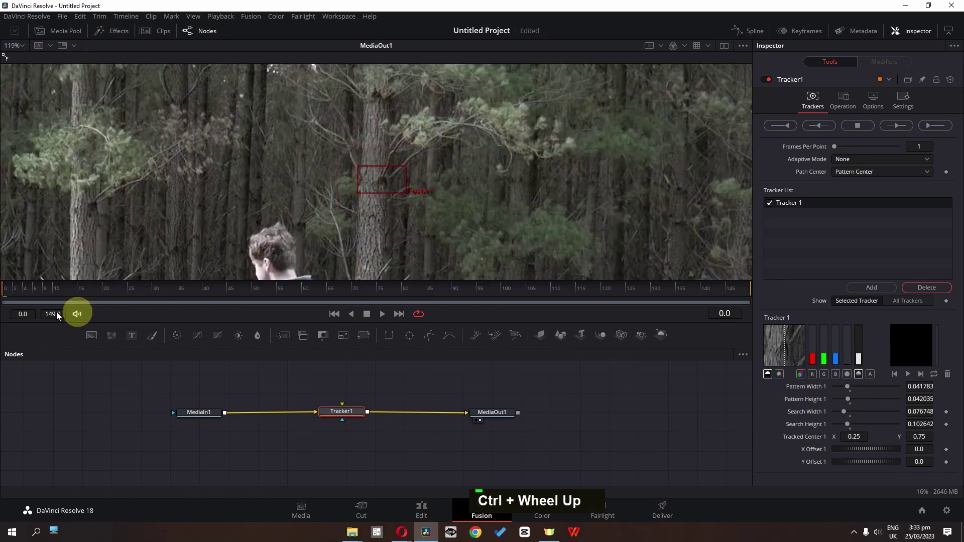
Track forward through all 150 frames, dismiss the completion message and return to frame 0.
click(935, 126)
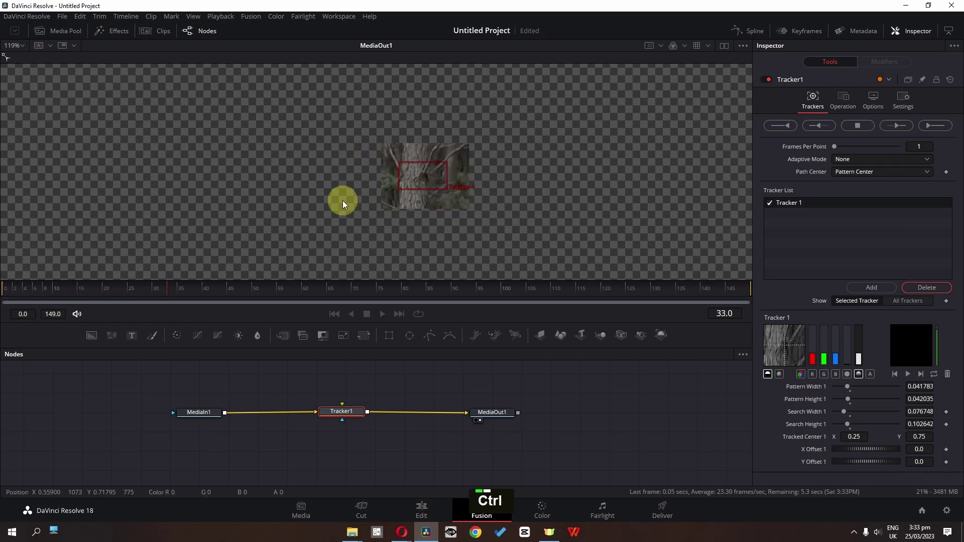
ctrl+scroll(343, 201, down, 3)
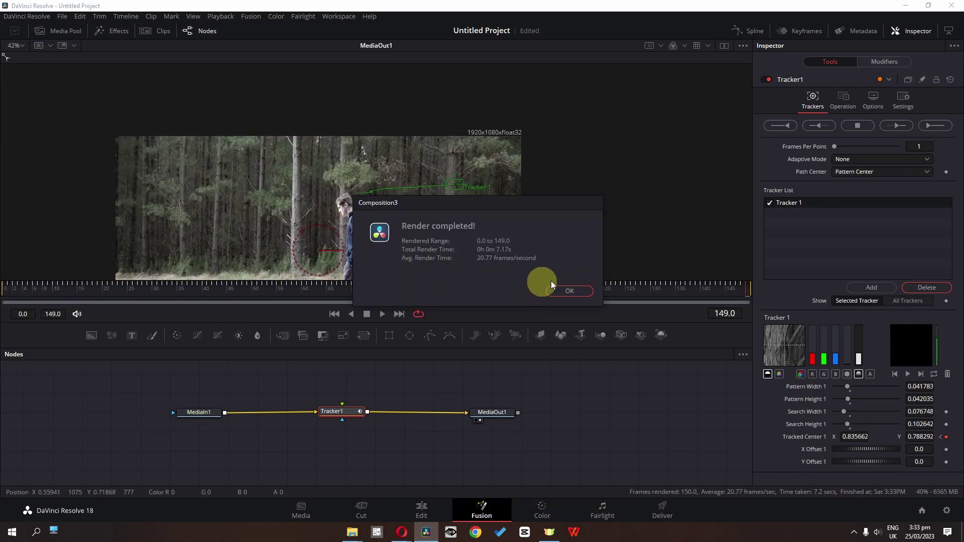
click(569, 290)
middle_click(469, 236)
drag(129, 296, 1, 296)
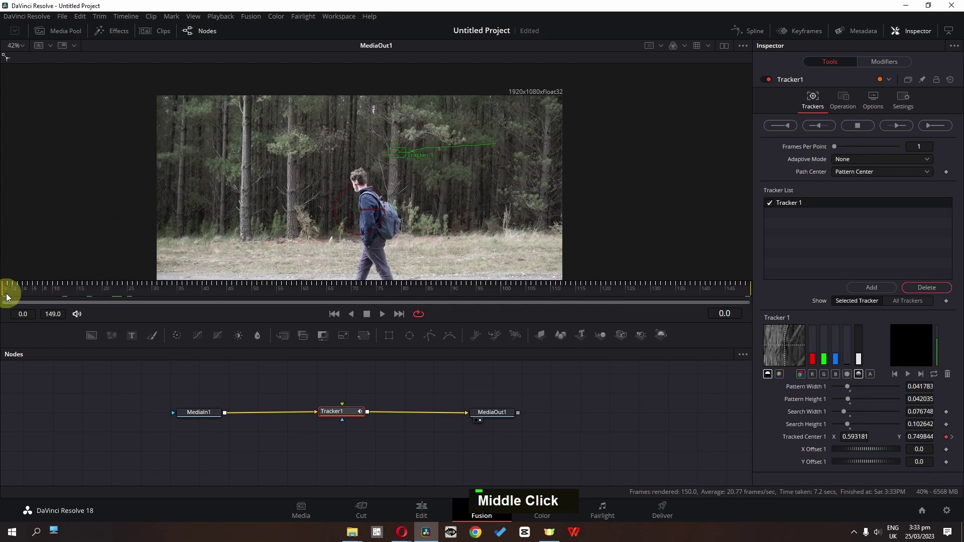
Add Compound Clip 1 from the Media Pool as MediaIn2 and connect it to Tracker1's foreground input.
click(66, 32)
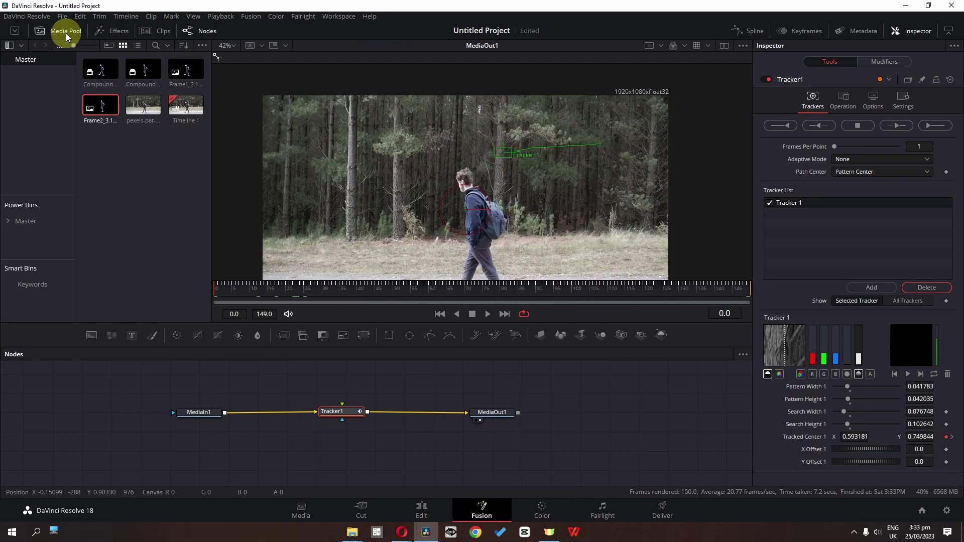
drag(100, 69, 333, 411)
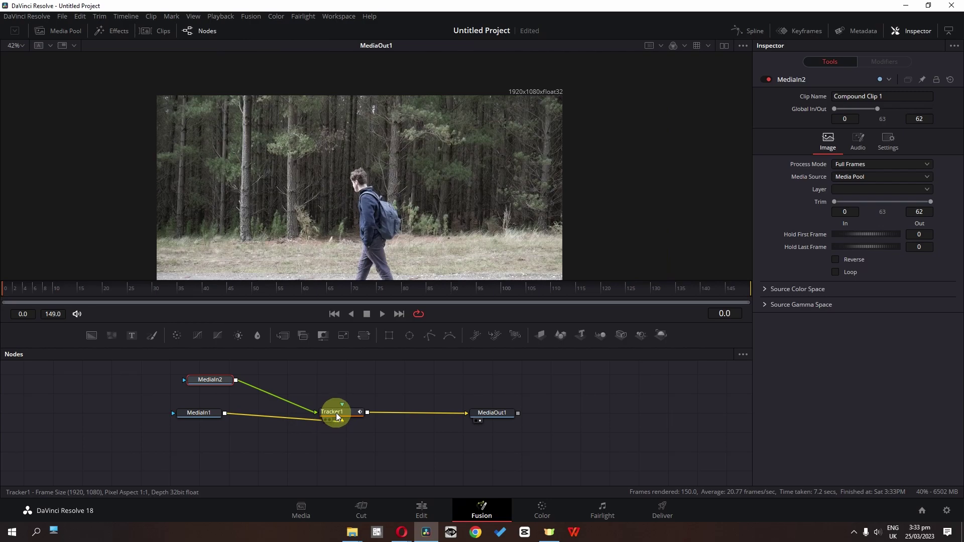
click(333, 410)
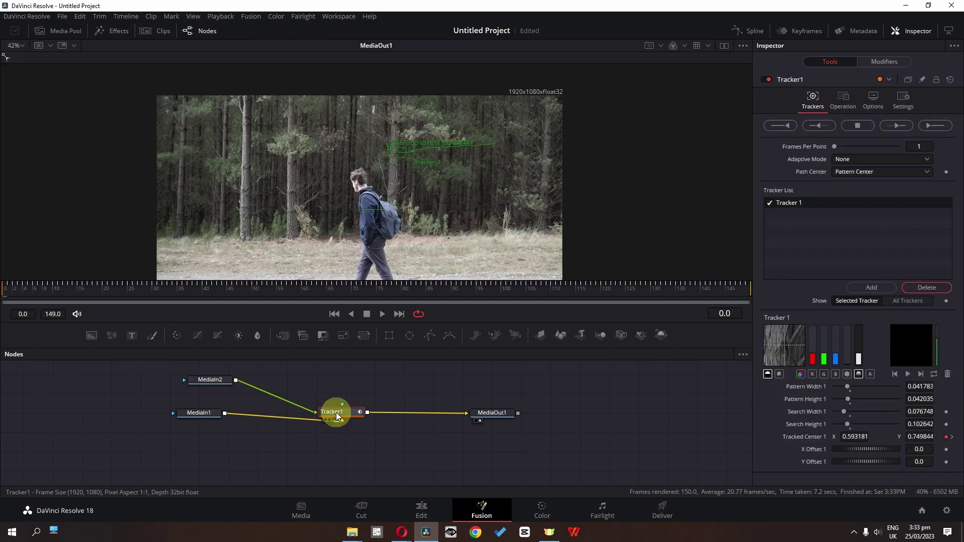
Set Tracker1's operation to Match Move and move to an early frame of the clip.
click(853, 104)
click(857, 123)
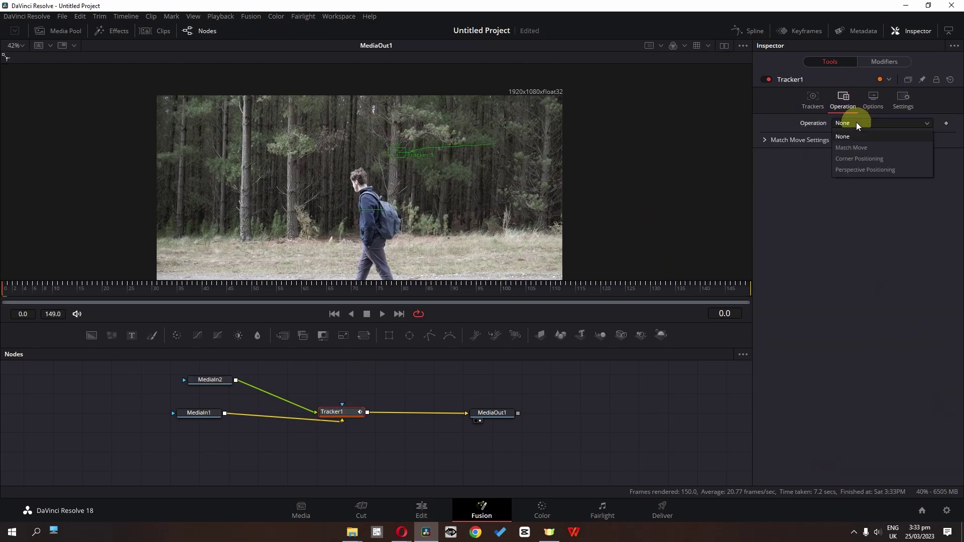
click(858, 148)
click(210, 380)
key(BackSpace)
drag(6, 290, 86, 291)
Insert Transform1 between MediaIn2 and Tracker1, shift the clone left and keyframe its Center.
drag(98, 290, 315, 291)
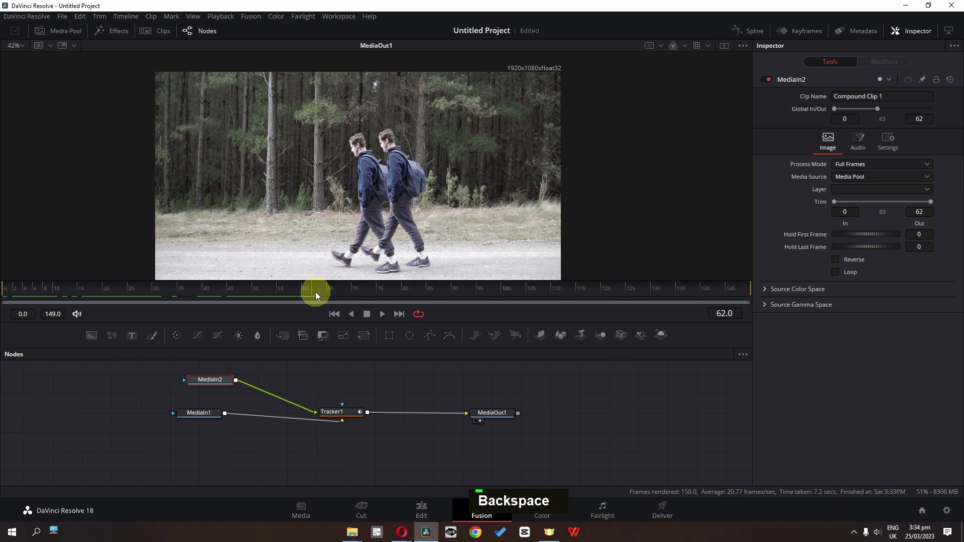
drag(357, 344, 343, 356)
drag(271, 398, 269, 395)
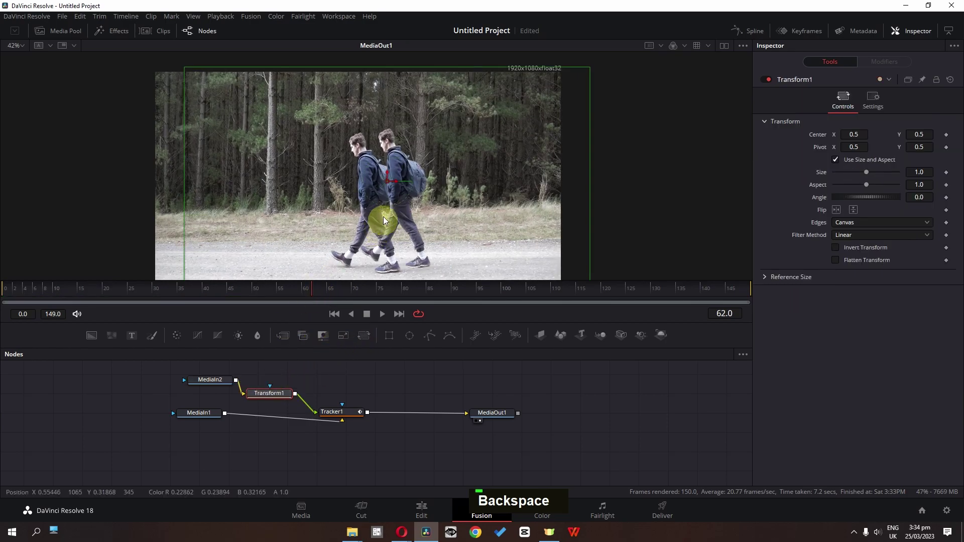
drag(389, 186, 359, 185)
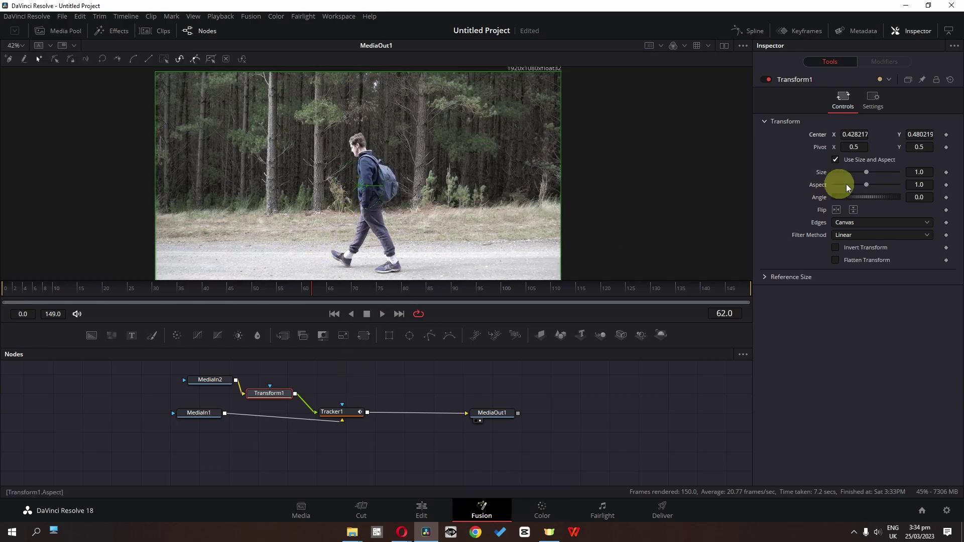
click(945, 135)
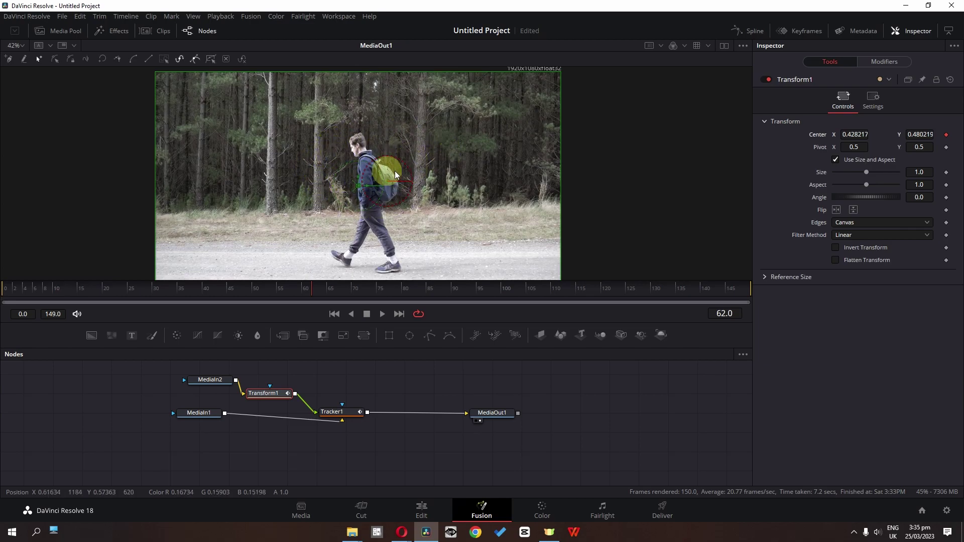
At frame 0, move the clone further left behind the man and play to check.
click(132, 294)
drag(111, 300, 2, 303)
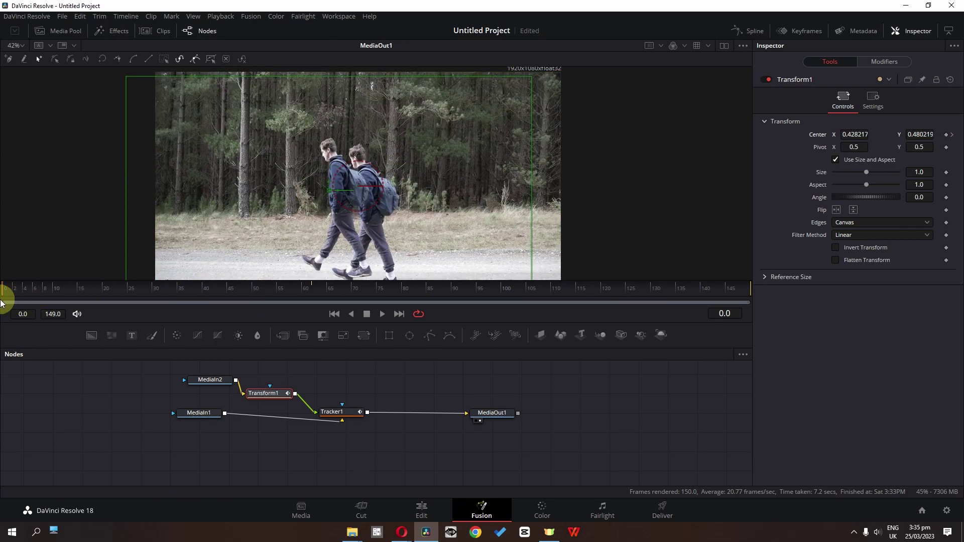
drag(328, 195, 267, 192)
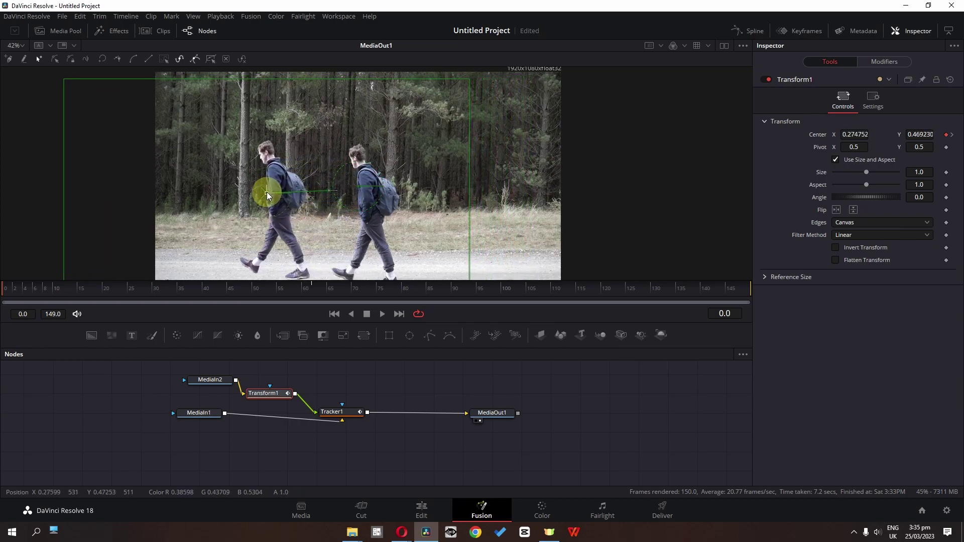
key(space)
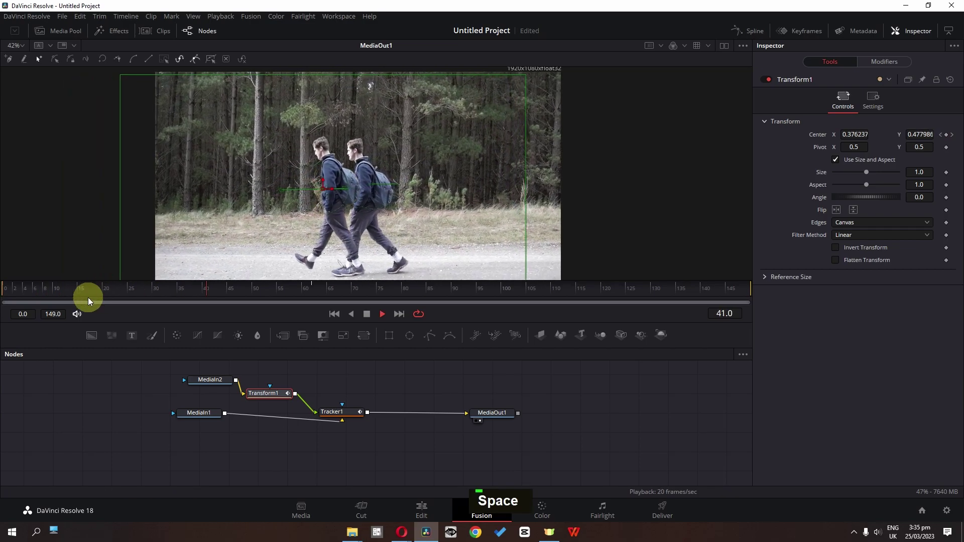
Stop playback and add Compound Clip 2 from the Media Pool as MediaIn3.
key(space)
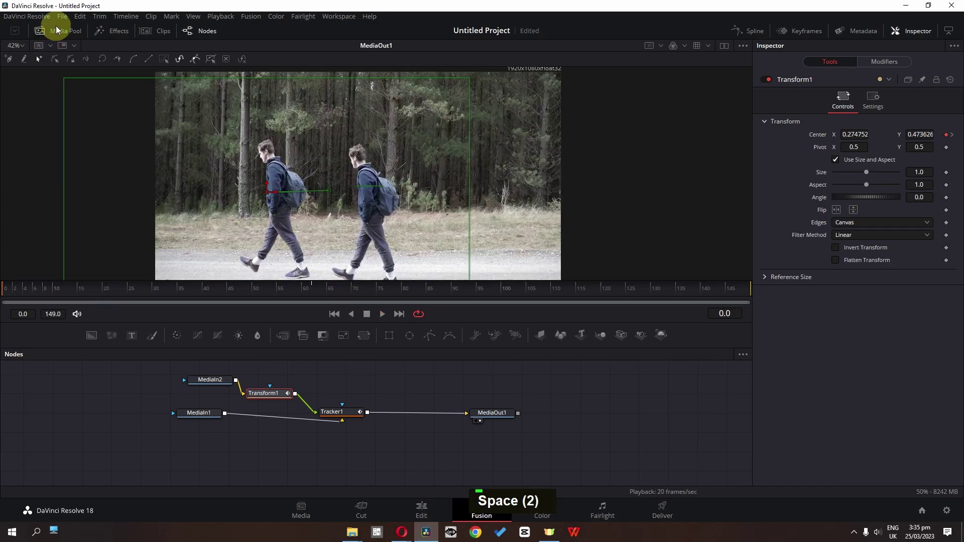
click(56, 29)
drag(138, 80, 355, 423)
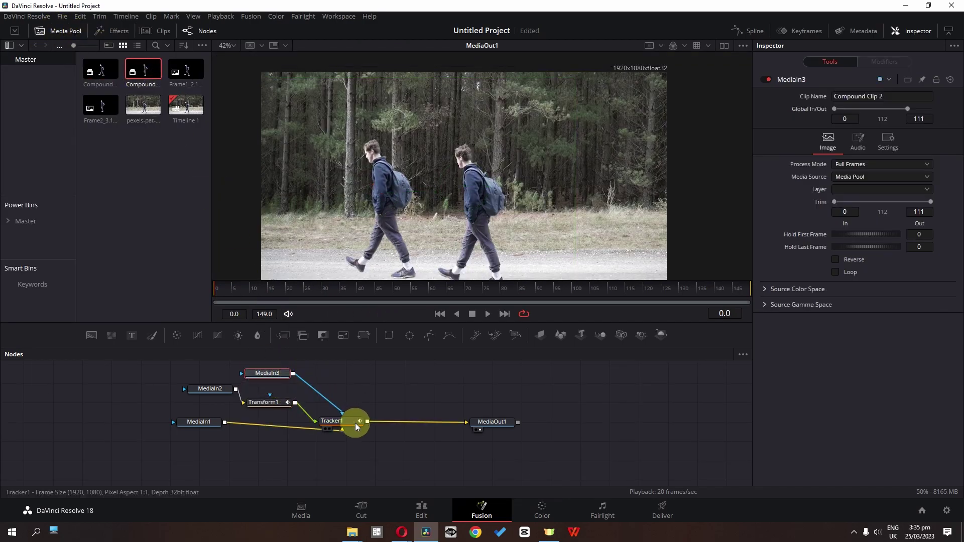
Copy Tracker1, paste it as Tracker1_1 and insert it between Tracker1 and MediaOut1.
click(380, 394)
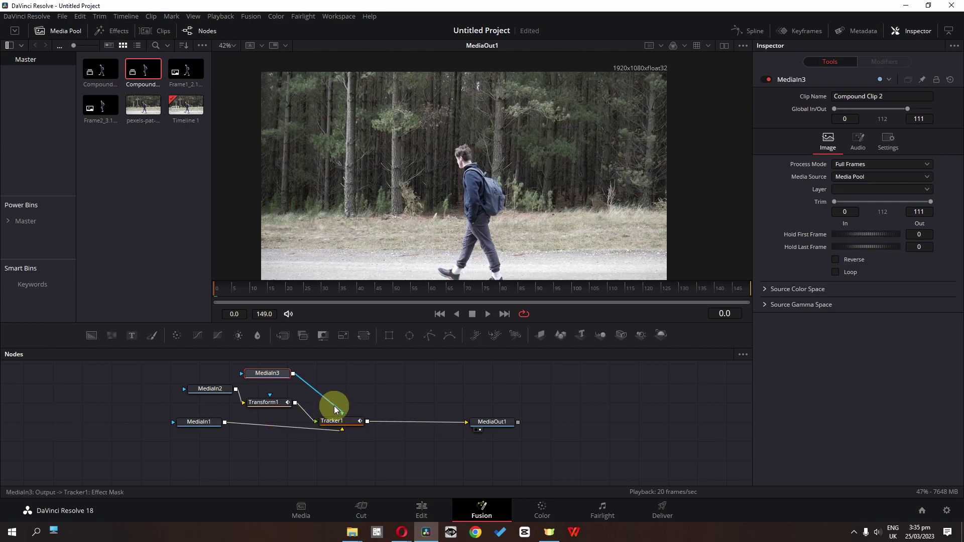
right_click(349, 418)
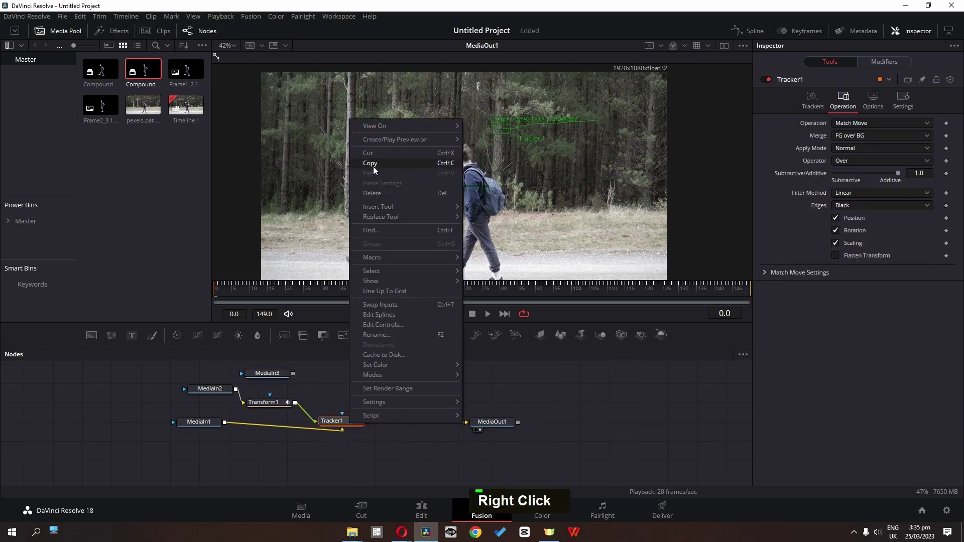
click(373, 165)
right_click(409, 408)
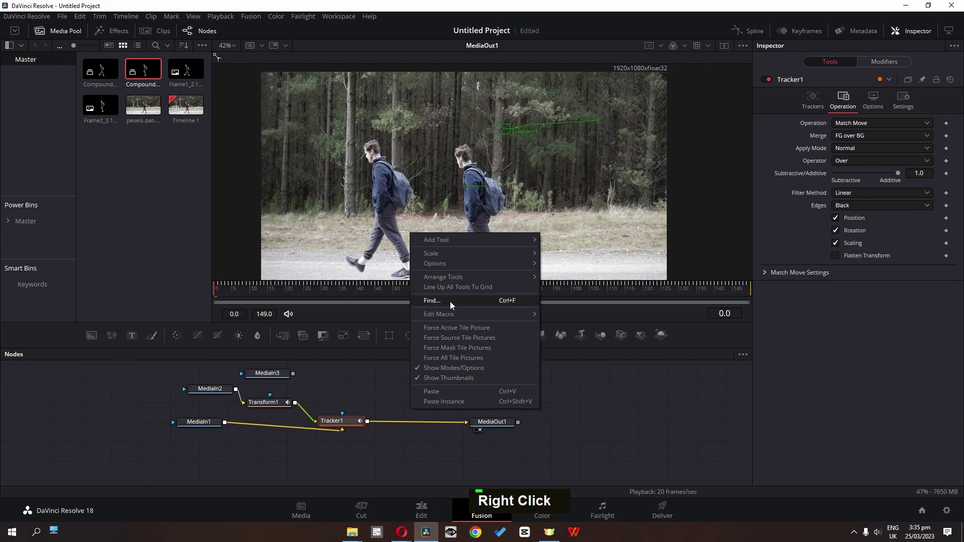
click(436, 391)
shift+click(420, 422)
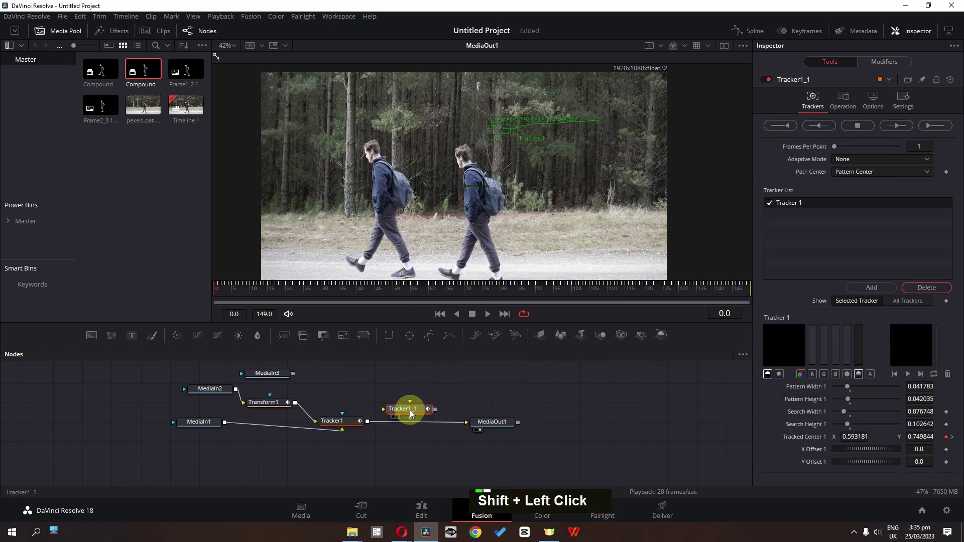
drag(420, 422, 422, 426)
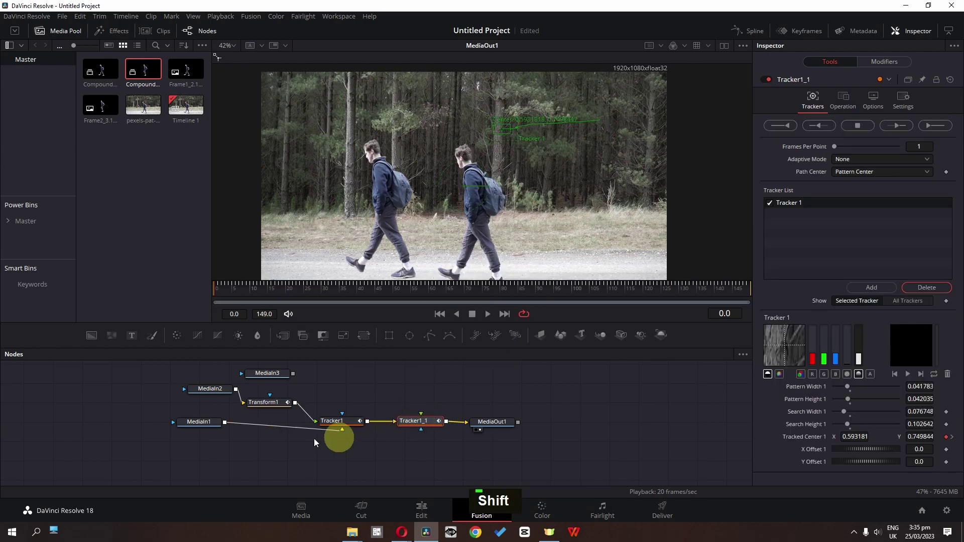
Connect MediaIn3 to Tracker1_1's foreground input, preview playback and go to frame 82.
click(59, 31)
drag(293, 374, 421, 413)
key(space)
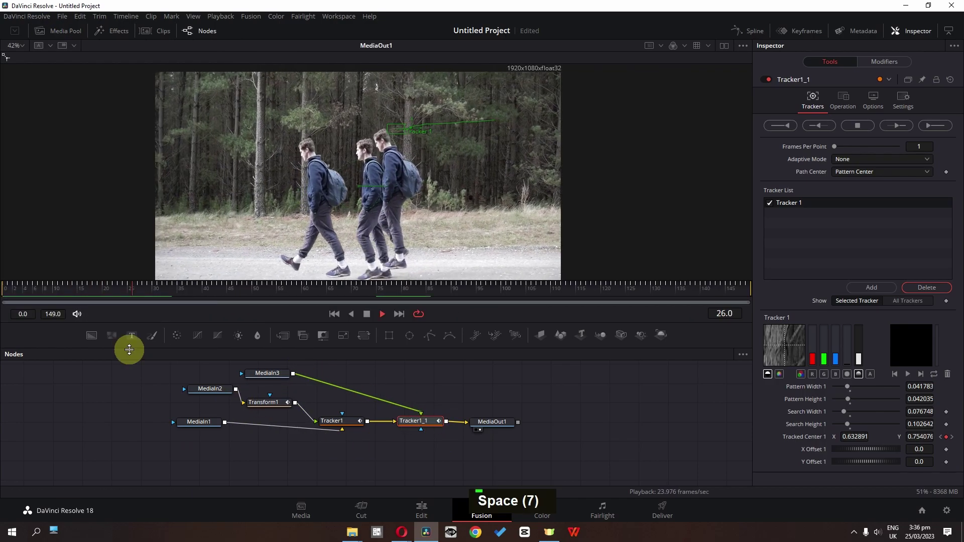
key(space)
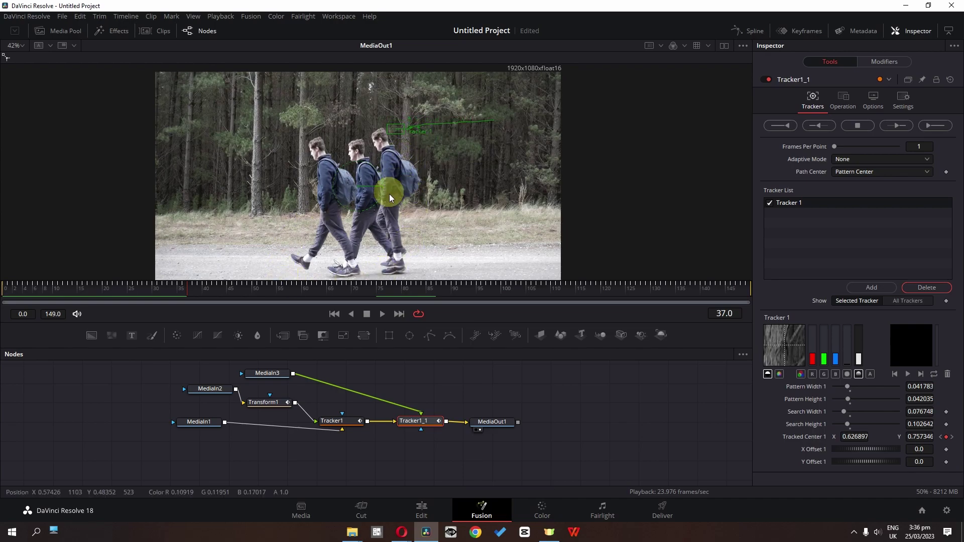
drag(366, 290, 561, 297)
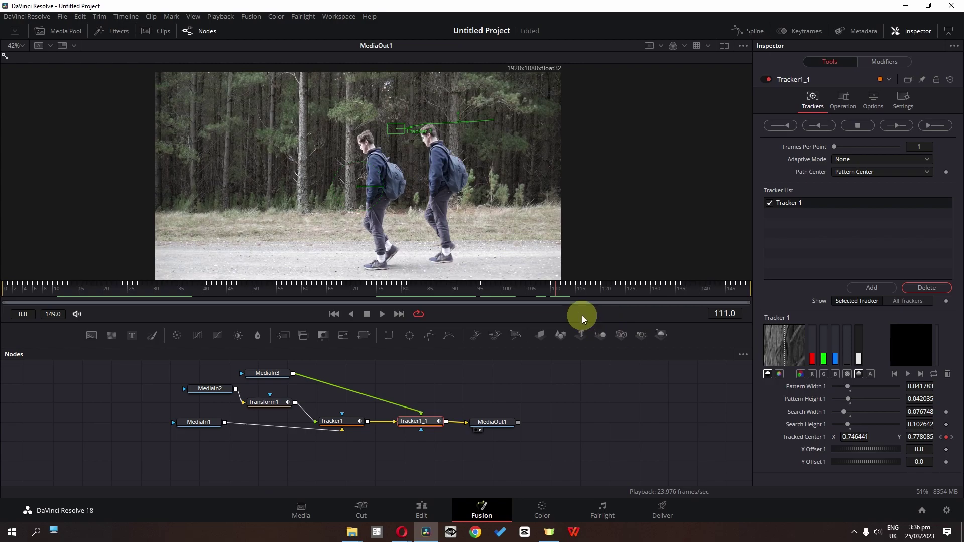
Insert Transform2 between MediaIn3 and Tracker1_1 and move its Center to 0.346534, 0.469230.
drag(364, 335, 365, 348)
drag(363, 395, 361, 394)
drag(423, 225, 360, 185)
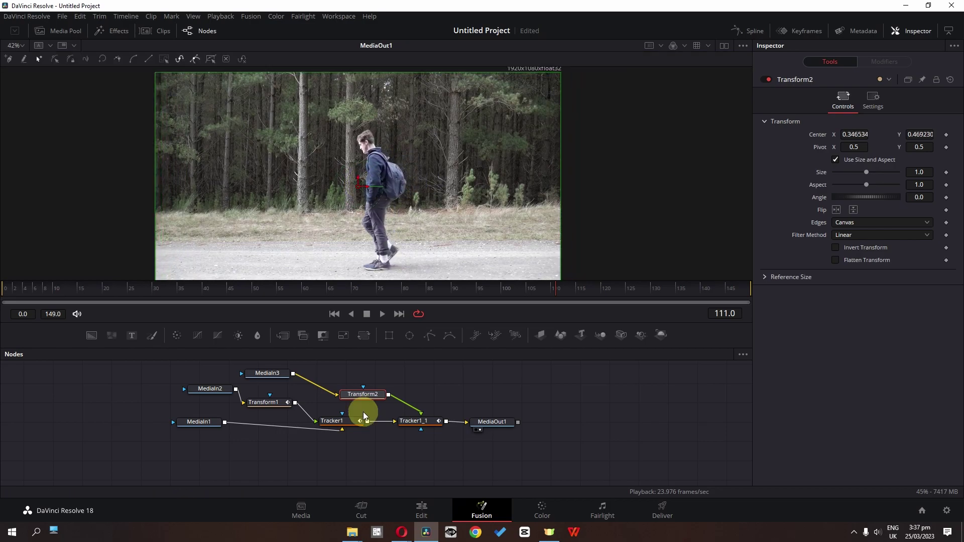
Keyframe Transform2's Center, set it to 0.079207, 0.475824 at frame 0, and play back the three walkers.
click(946, 135)
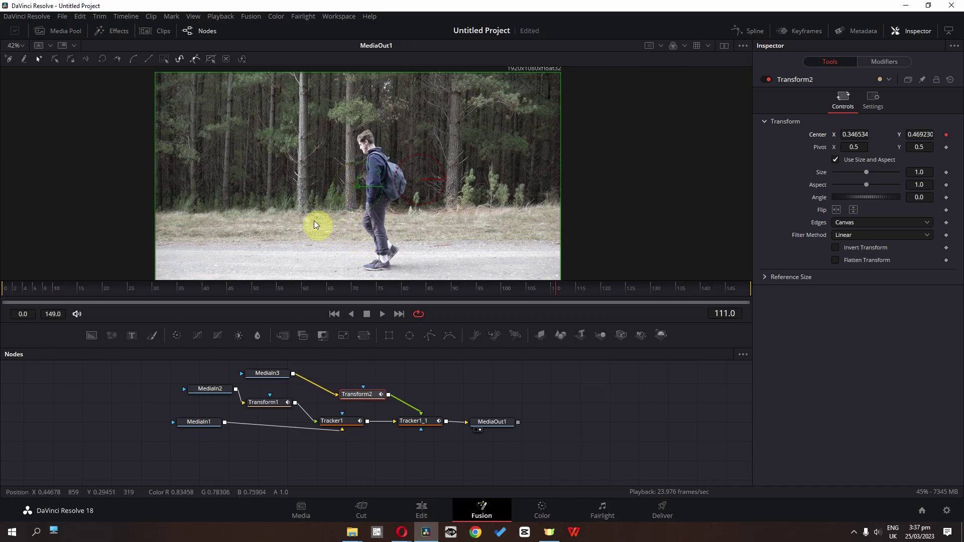
drag(511, 287, 6, 304)
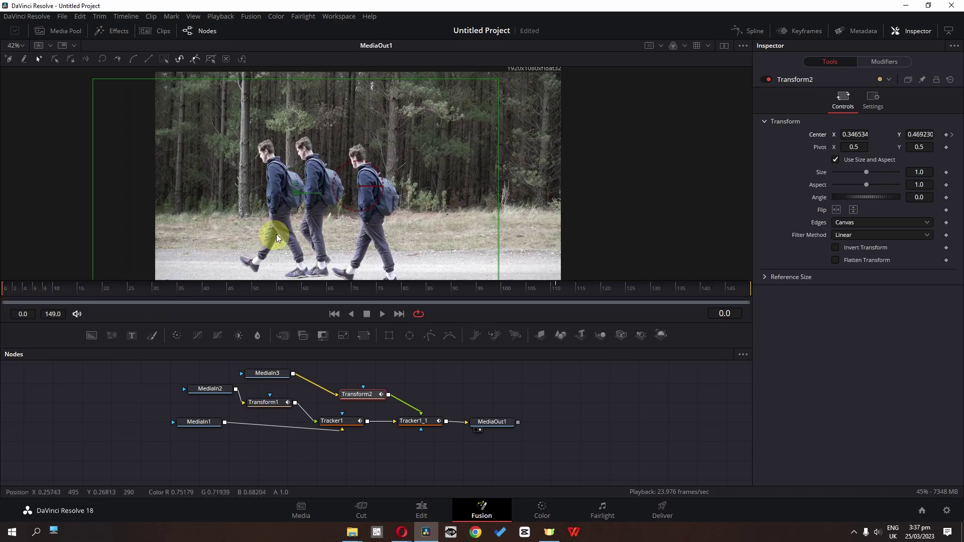
drag(296, 192, 187, 191)
key(space)
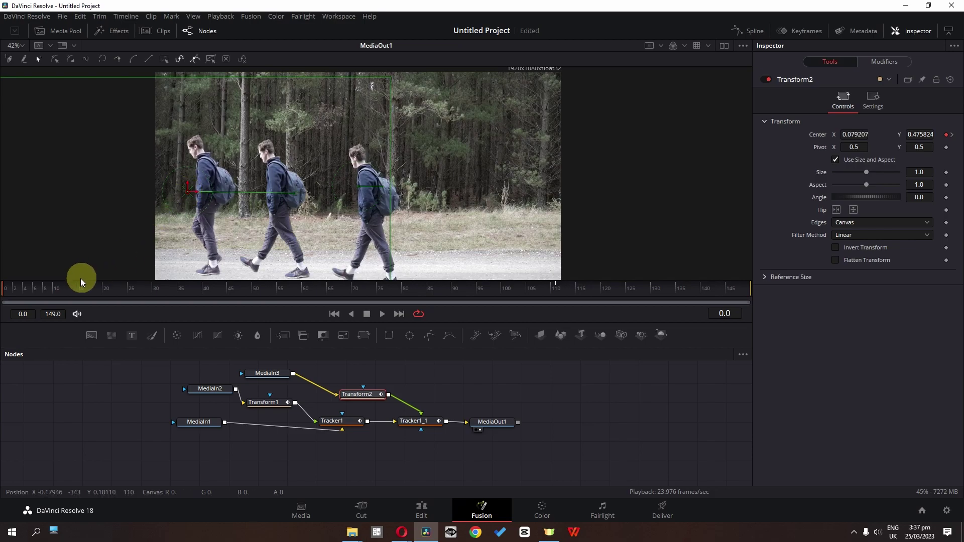